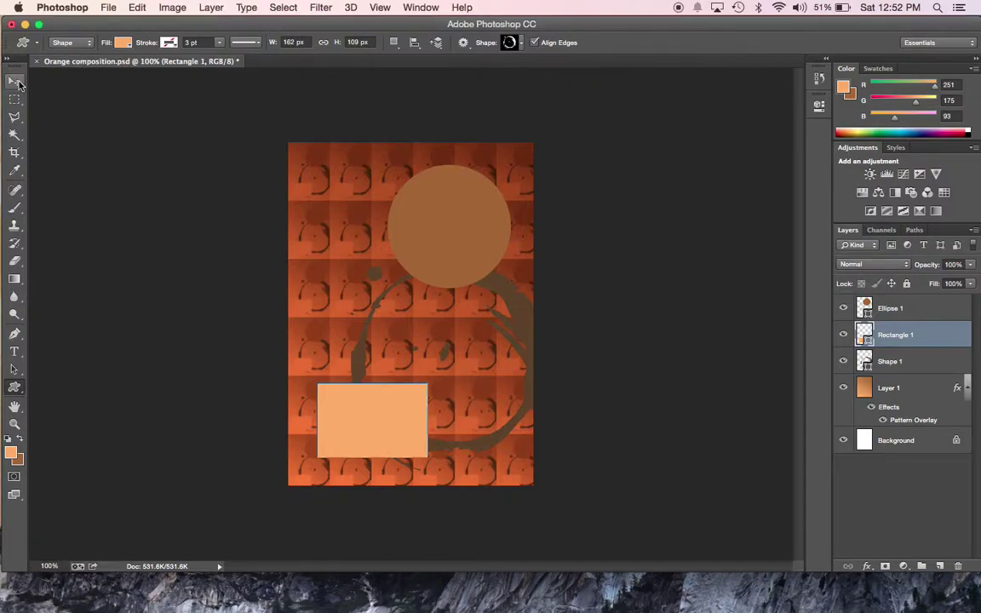
Use the Rectangular Marquee to select a square patch over the circle's lower-left edge
{"action": "left_click", "coordinate": [15, 79]}
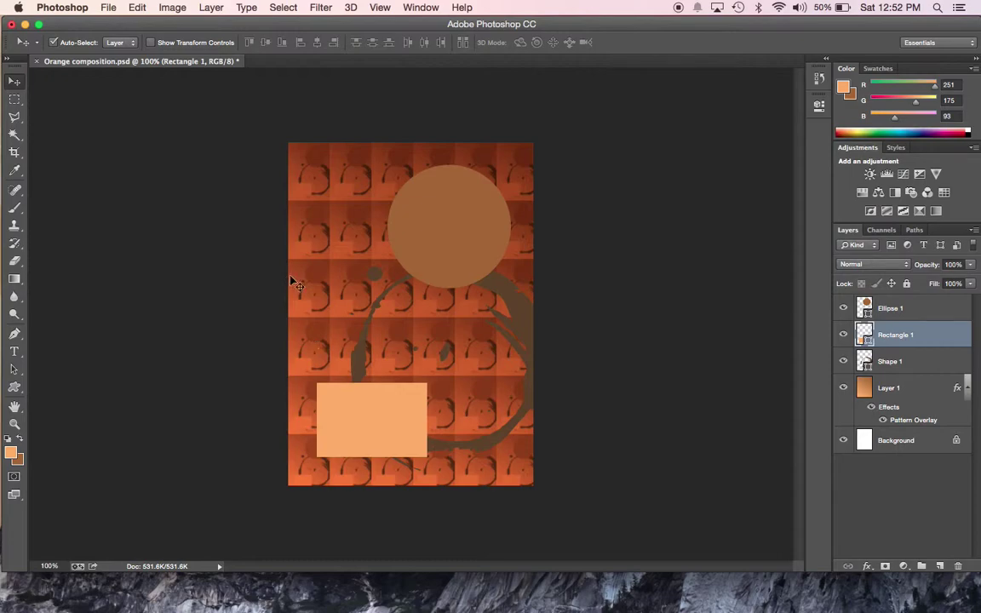
{"action": "left_click", "coordinate": [138, 9]}
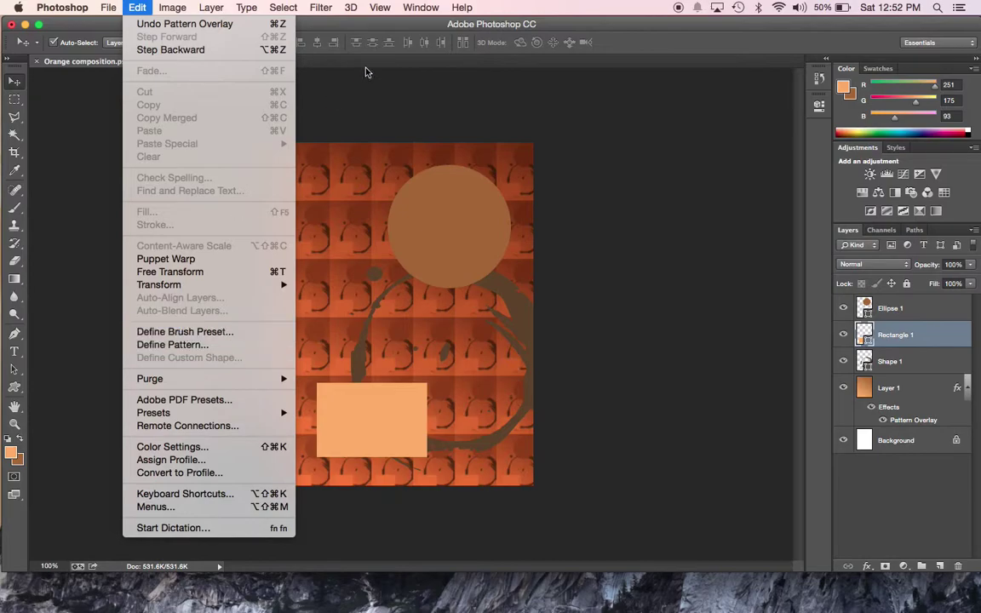
{"action": "left_click", "coordinate": [329, 80]}
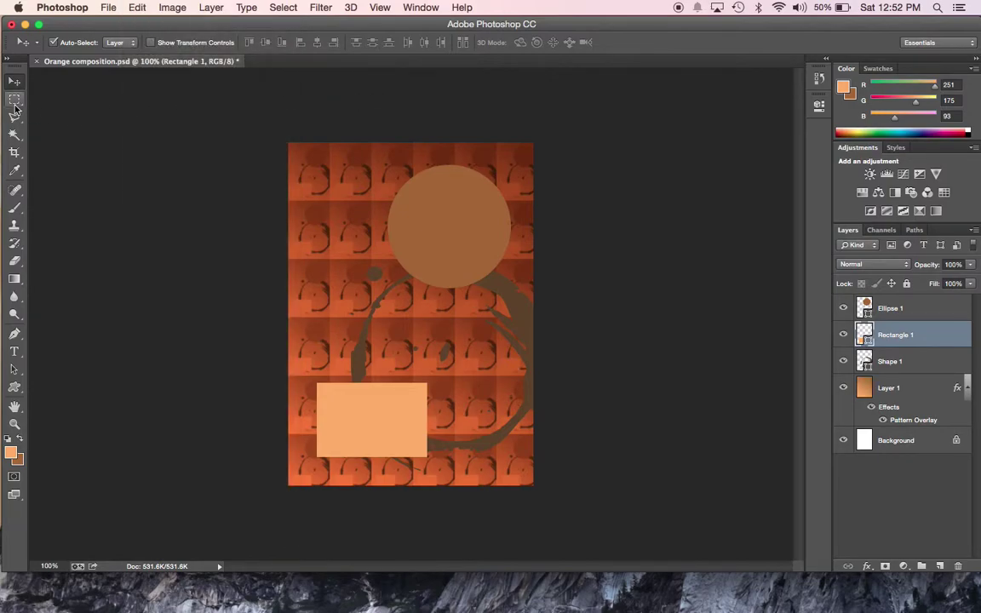
{"action": "left_click", "coordinate": [15, 100]}
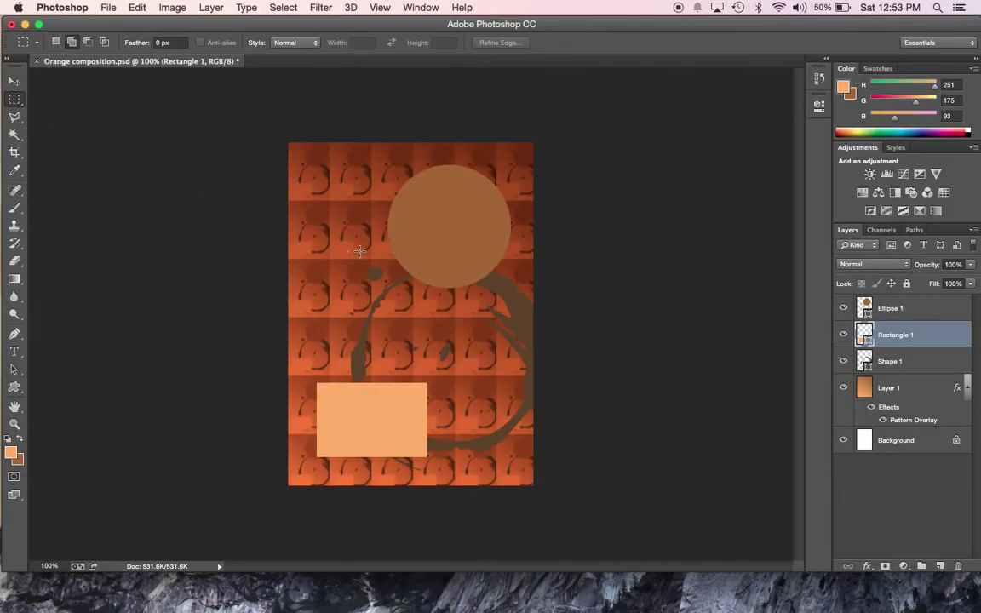
{"action": "left_click_drag", "start_coordinate": [389, 241], "coordinate": [453, 299]}
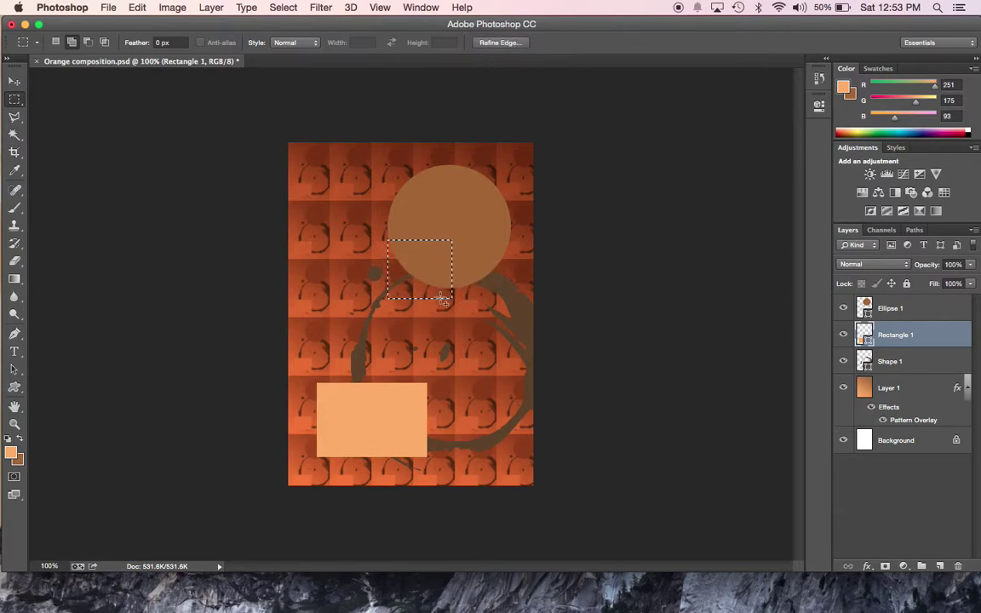
Define that selection as a new pattern named 'bottom of circle'
{"action": "left_click", "coordinate": [139, 7]}
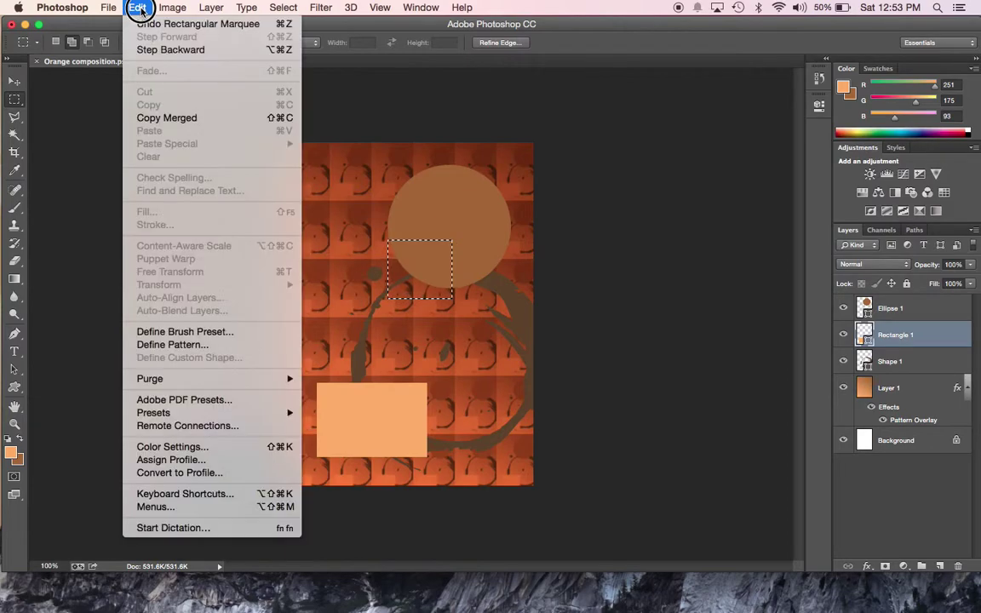
{"action": "left_click", "coordinate": [168, 345]}
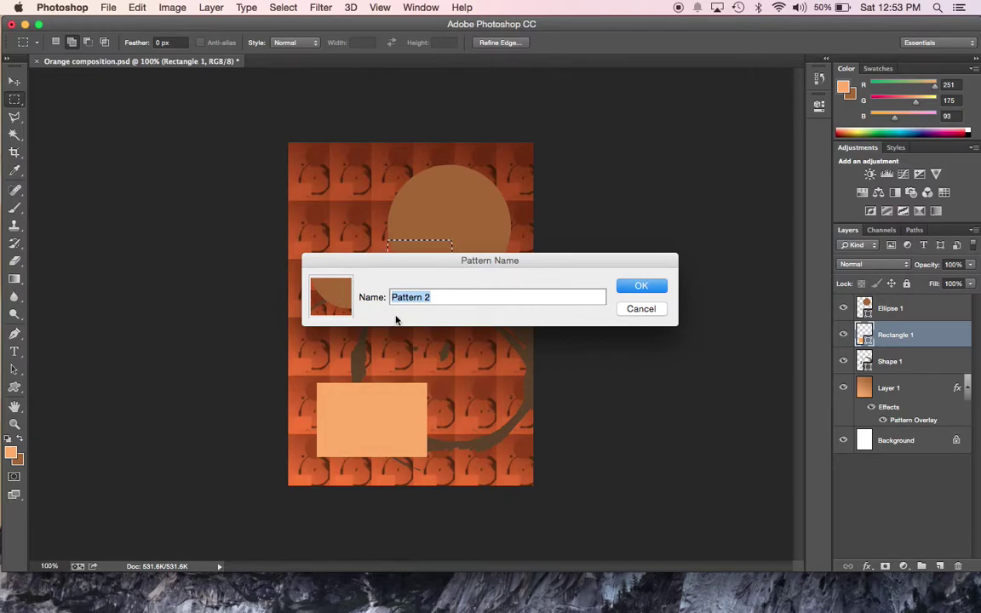
{"action": "type", "text": "bottom of circle"}
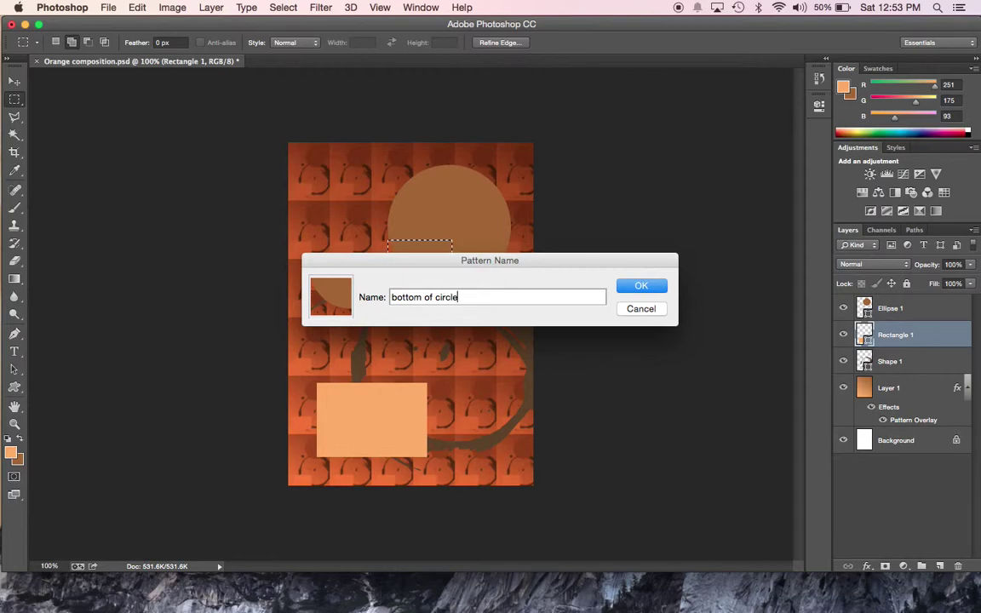
{"action": "left_click", "coordinate": [620, 290]}
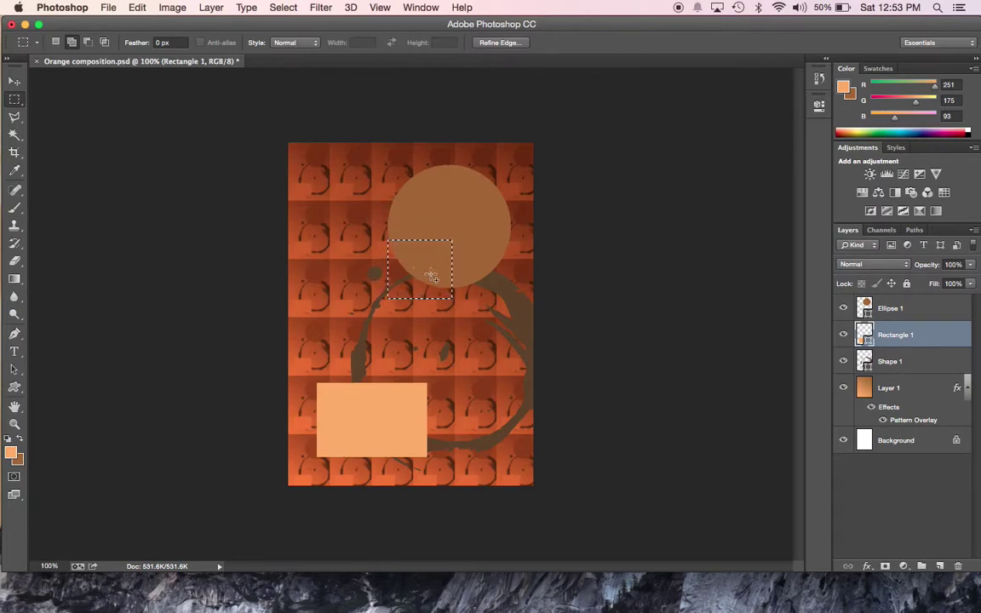
Deselect everything and make Ellipse 1 the active layer
{"action": "left_click", "coordinate": [284, 8]}
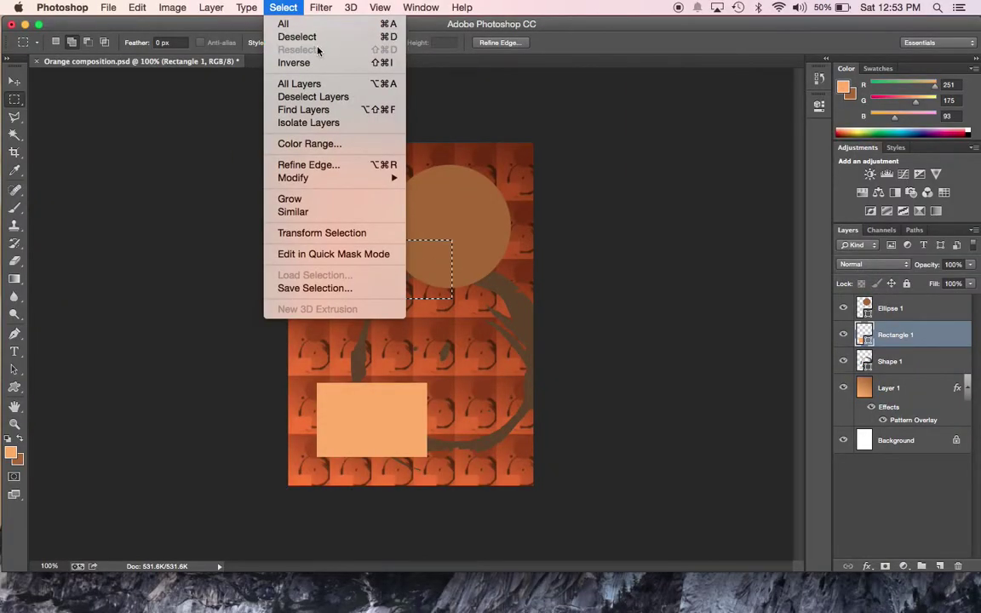
{"action": "left_click", "coordinate": [319, 36]}
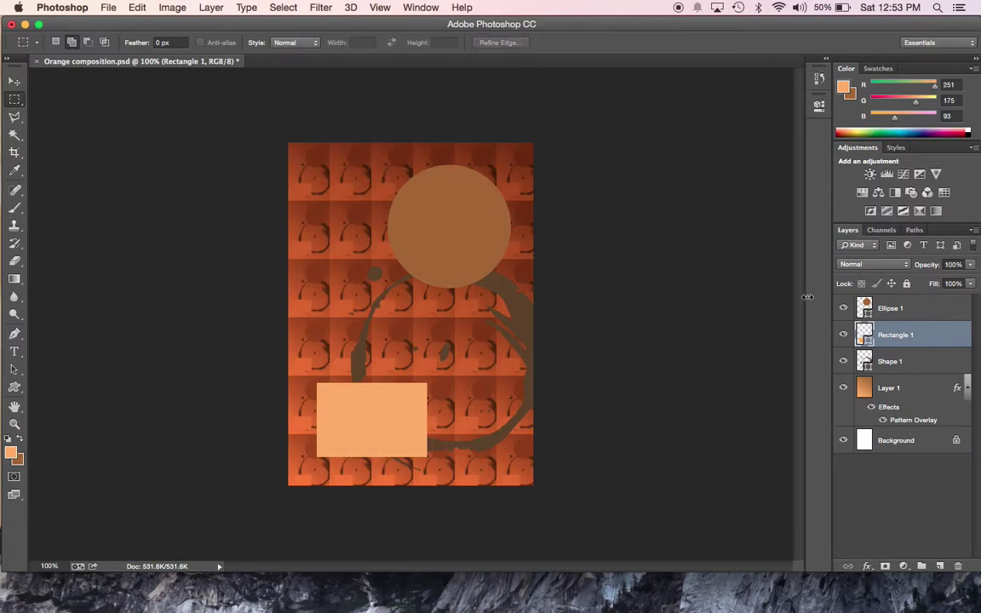
{"action": "left_click", "coordinate": [926, 315]}
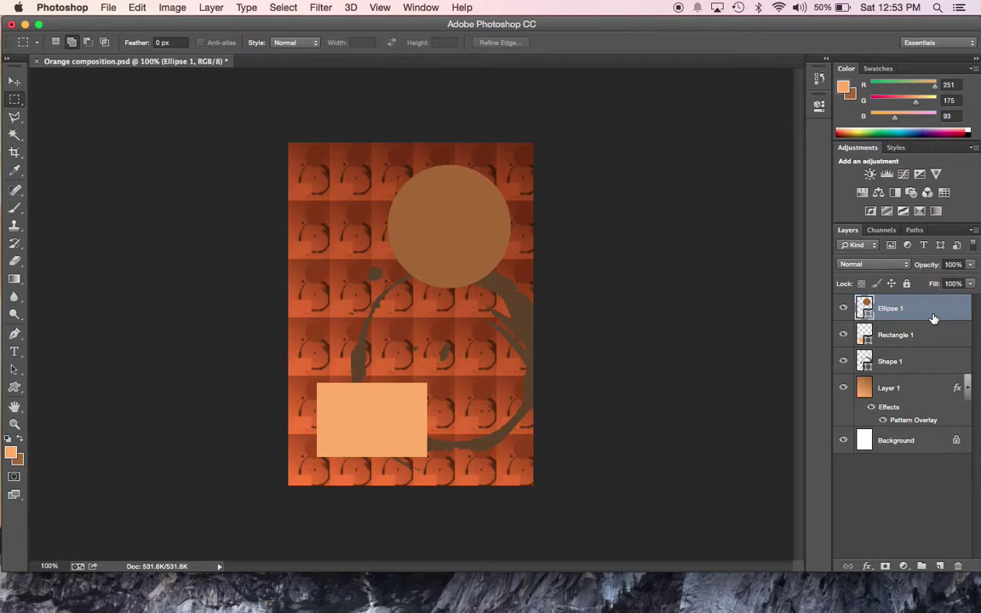
{"action": "left_click", "coordinate": [940, 566]}
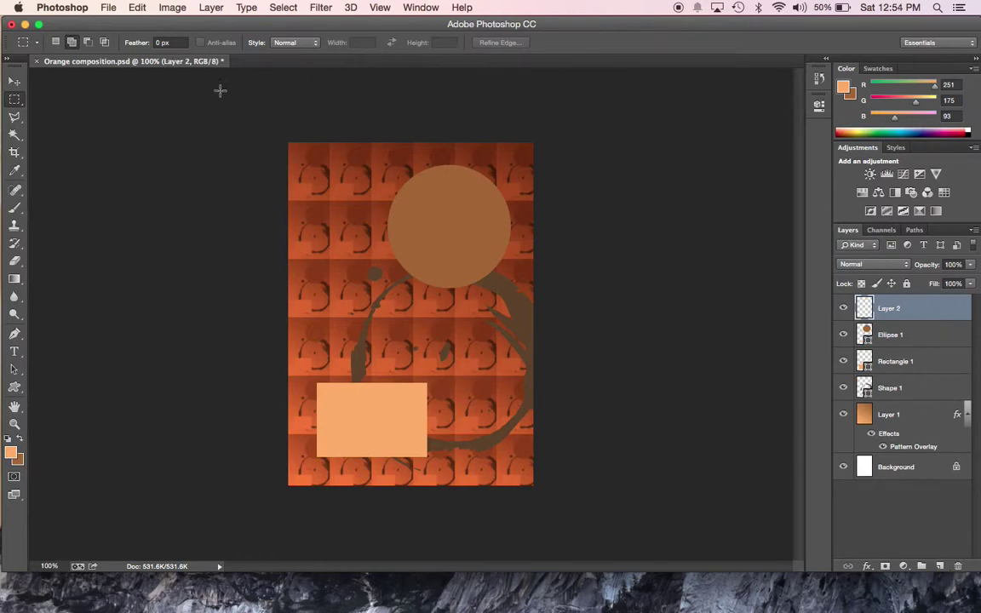
{"action": "left_click", "coordinate": [135, 7]}
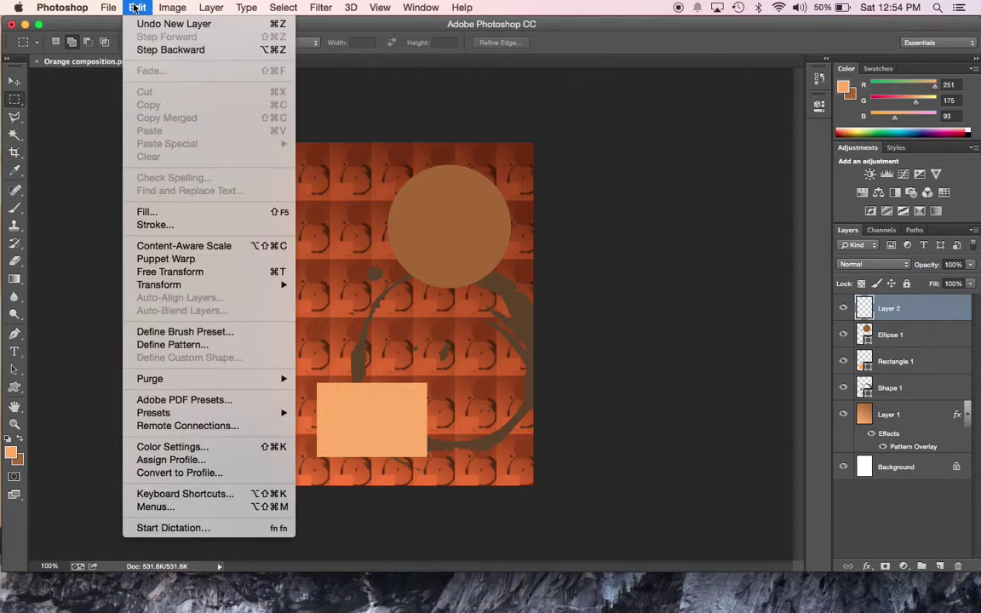
{"action": "left_click", "coordinate": [162, 213]}
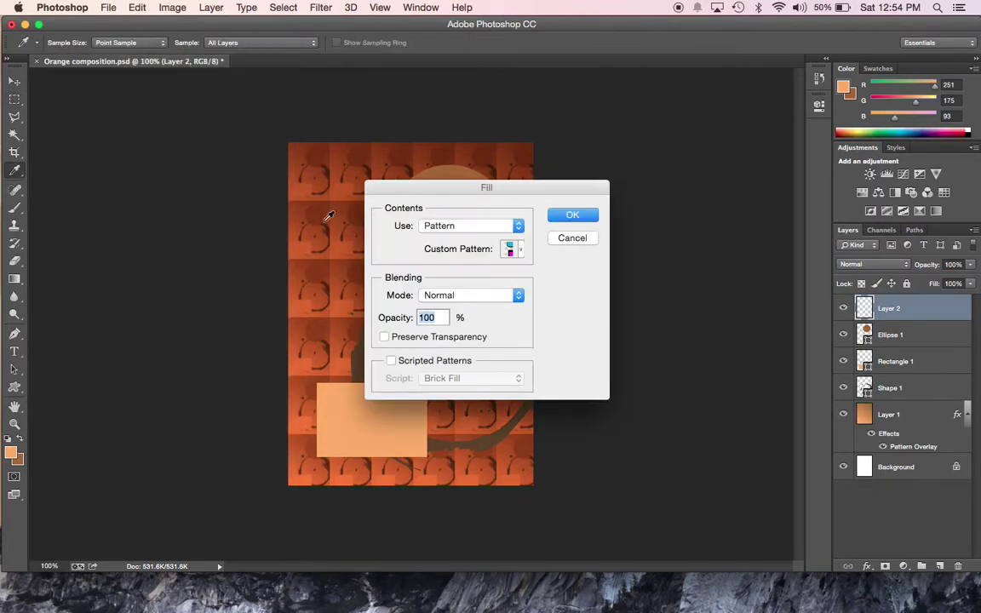
{"action": "left_click", "coordinate": [521, 250]}
{"action": "left_click", "coordinate": [533, 342]}
{"action": "left_click", "coordinate": [361, 235]}
{"action": "left_click", "coordinate": [573, 216]}
{"action": "key", "text": "m"}
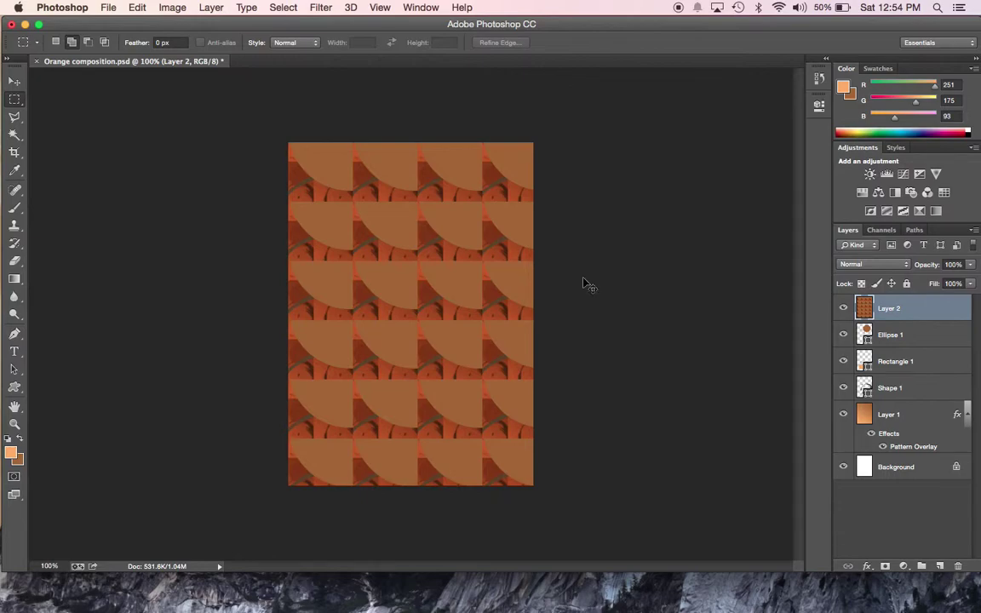
{"action": "key", "text": "super+z"}
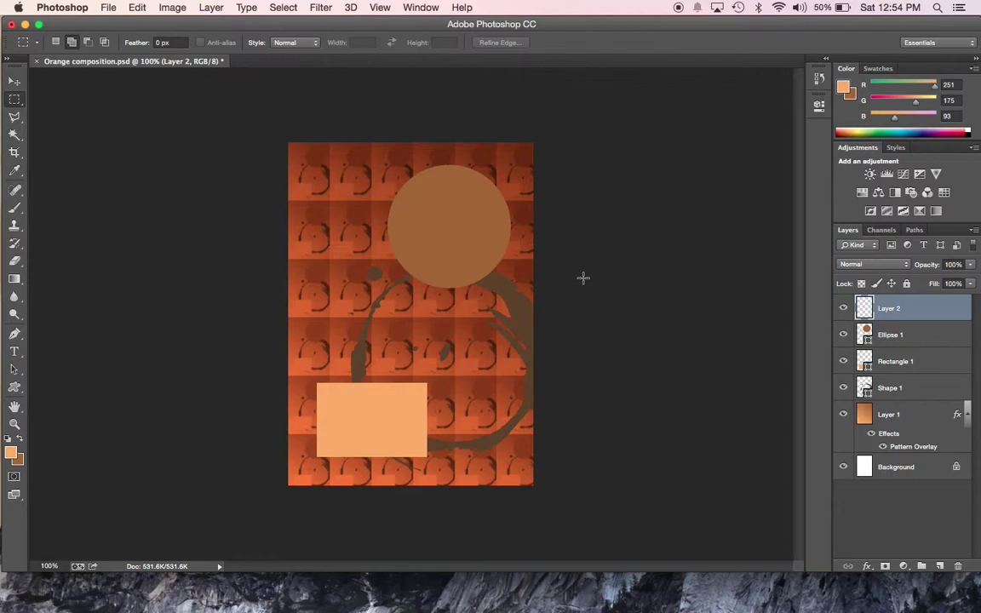
{"action": "left_click", "coordinate": [138, 7]}
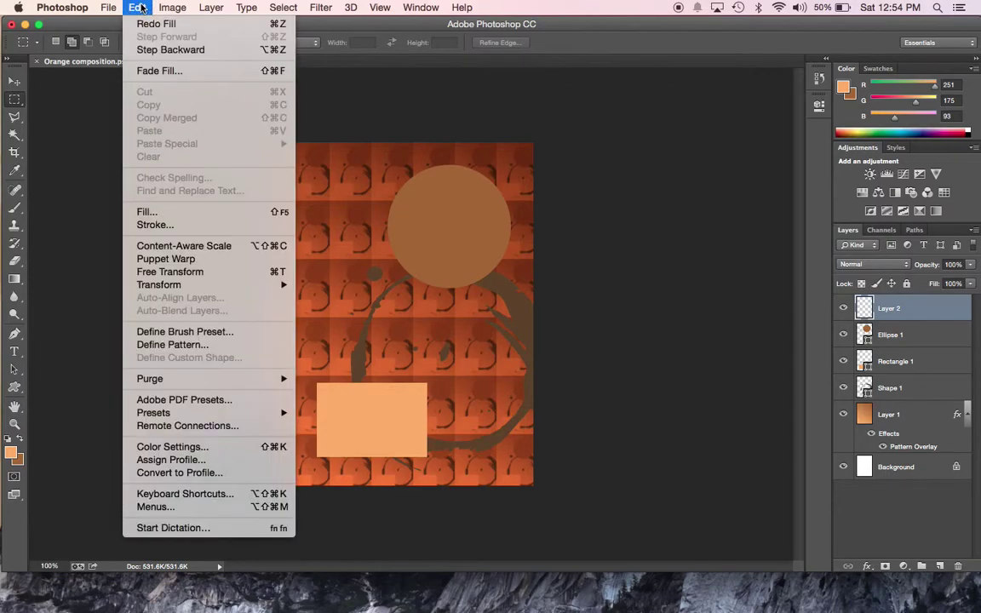
{"action": "left_click", "coordinate": [188, 213]}
{"action": "left_click_drag", "start_coordinate": [487, 193], "coordinate": [633, 144]}
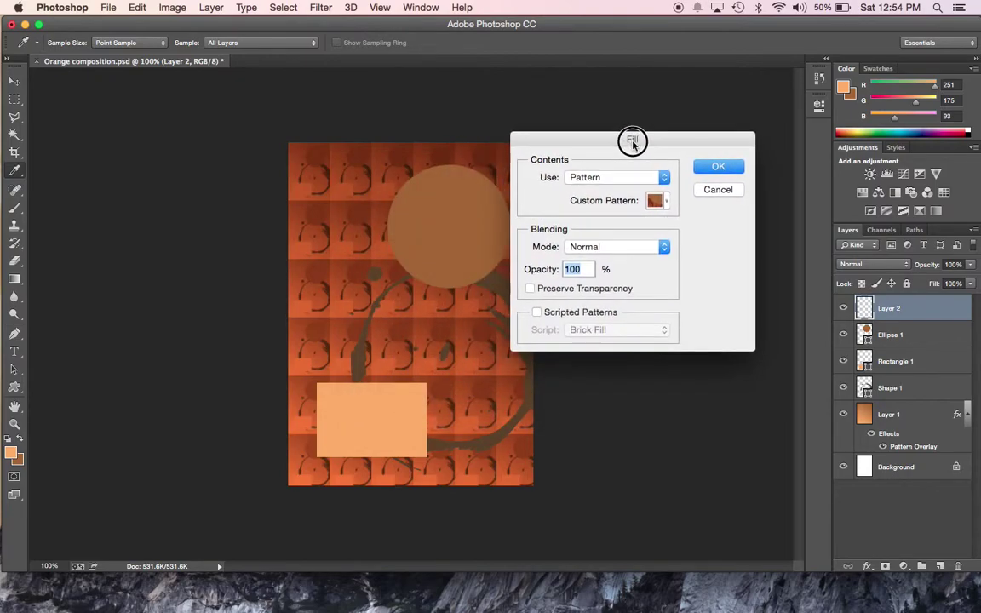
{"action": "left_click", "coordinate": [540, 314]}
{"action": "left_click", "coordinate": [634, 332]}
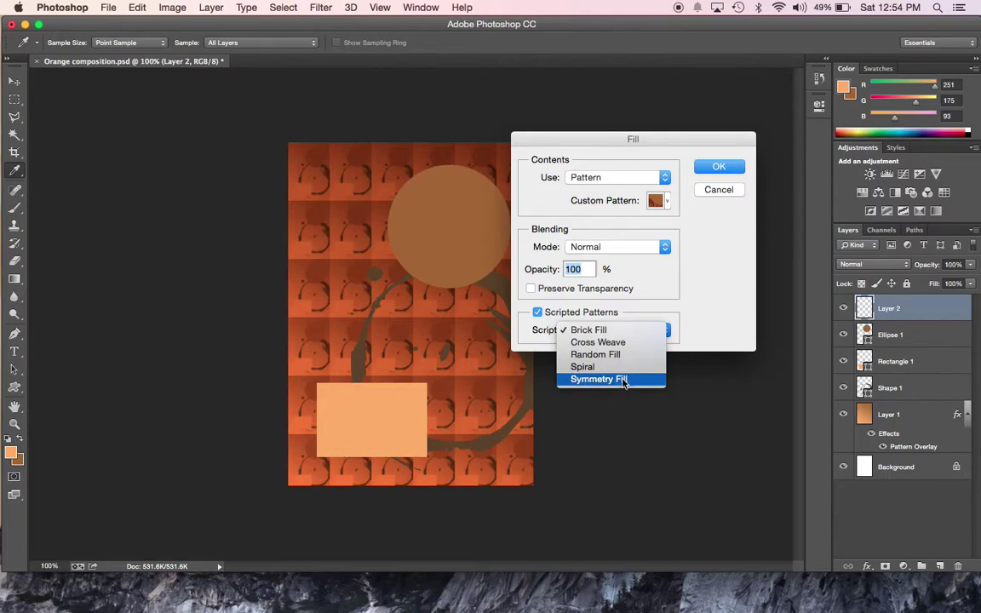
{"action": "left_click", "coordinate": [626, 331]}
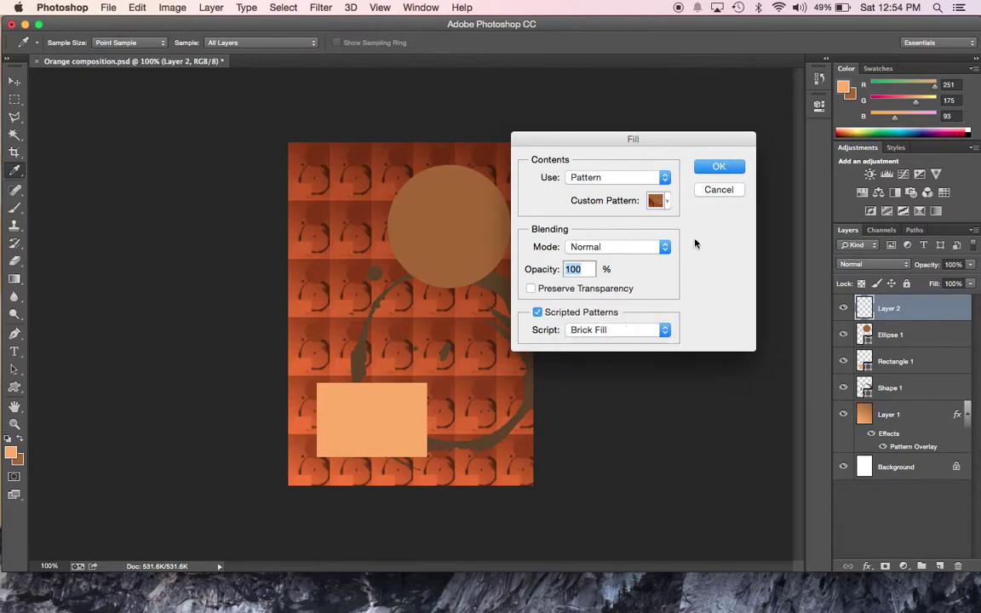
{"action": "left_click", "coordinate": [719, 167]}
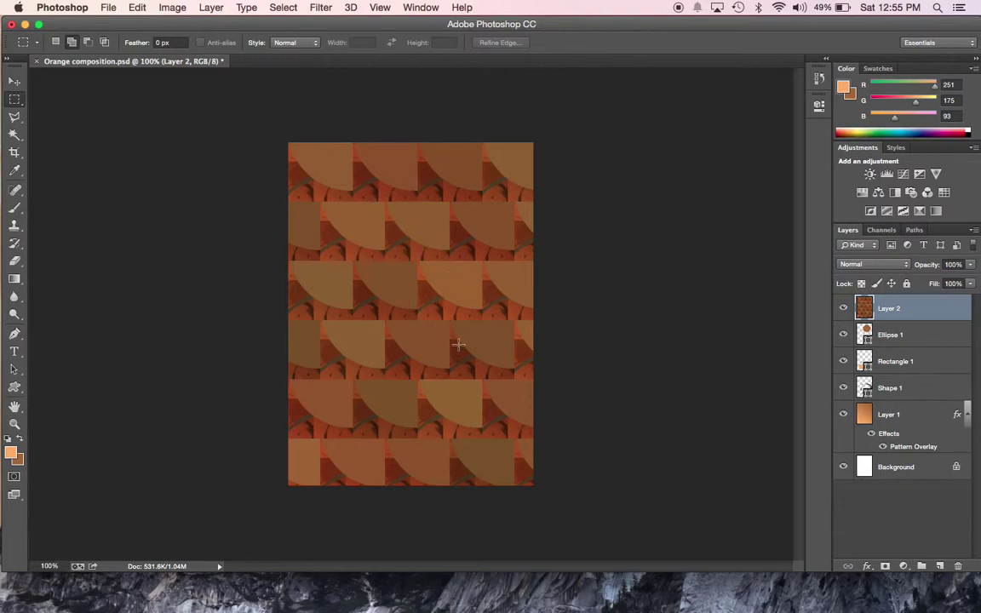
{"action": "key", "text": "super+z"}
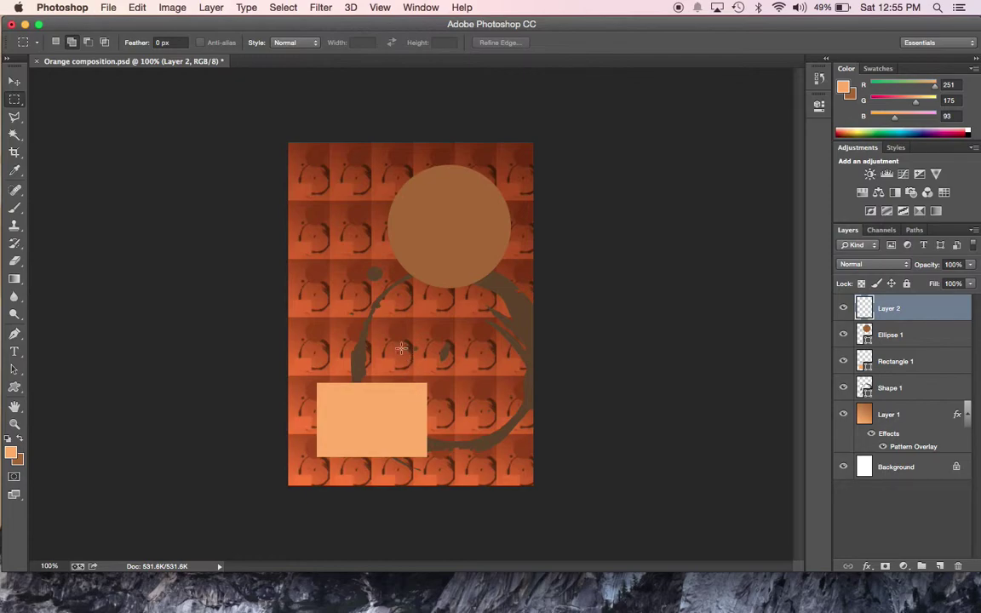
Select a thin vertical strip below the circle and define it as pattern 'spiral one'
{"action": "left_click_drag", "start_coordinate": [404, 265], "coordinate": [418, 398]}
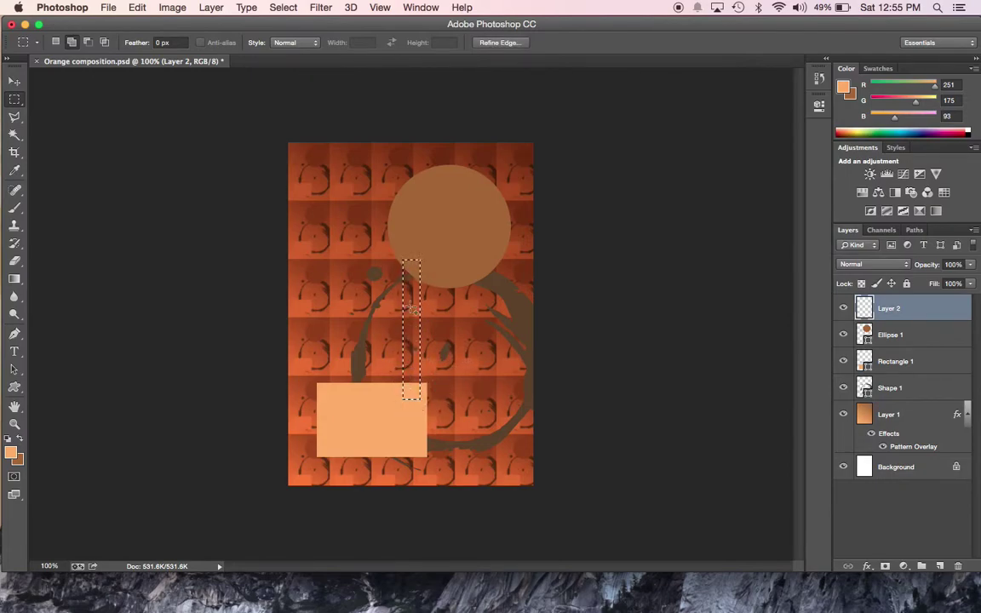
{"action": "left_click", "coordinate": [138, 8]}
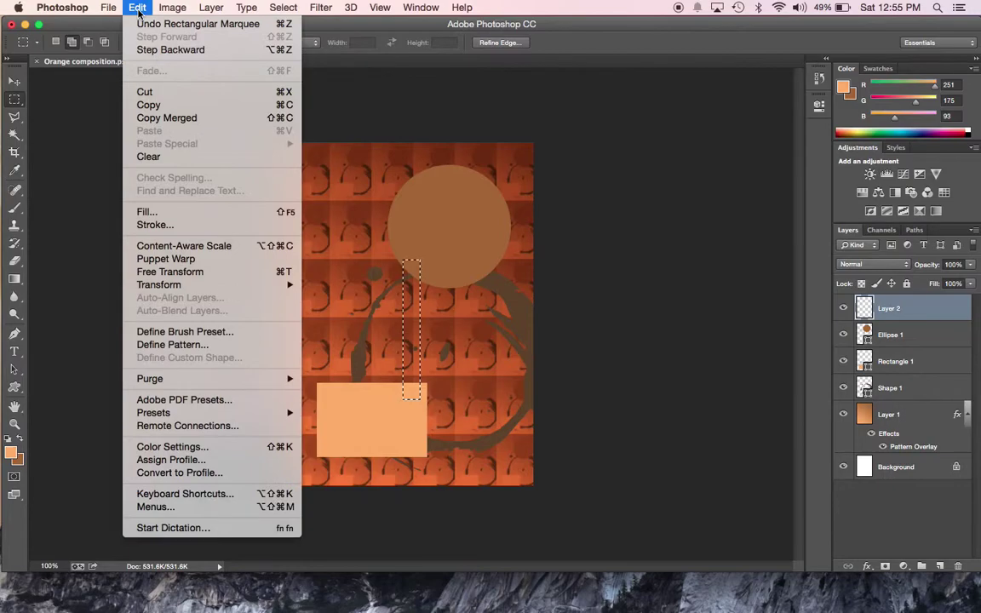
{"action": "left_click", "coordinate": [171, 345]}
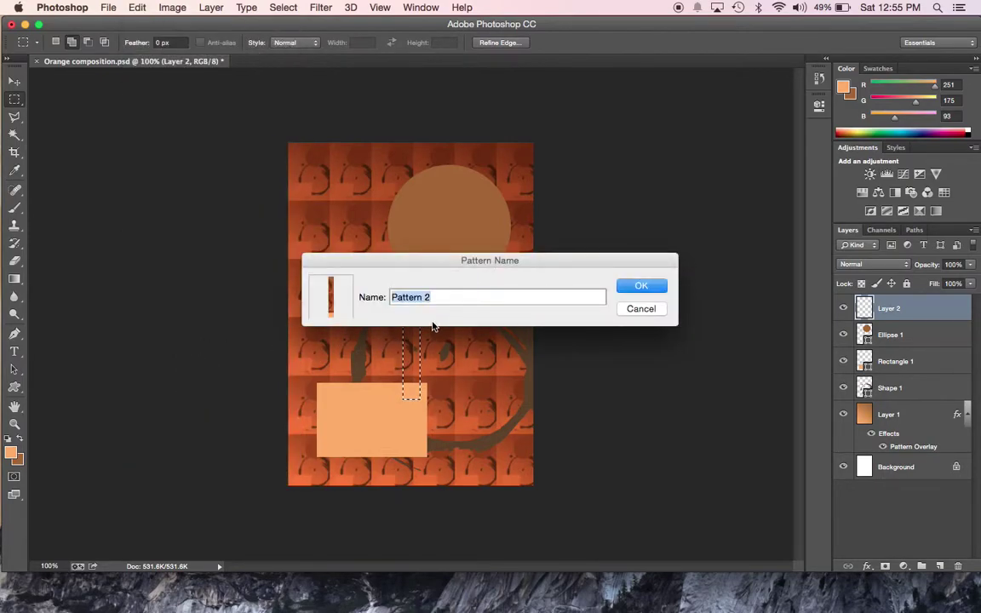
{"action": "type", "text": "spiral one"}
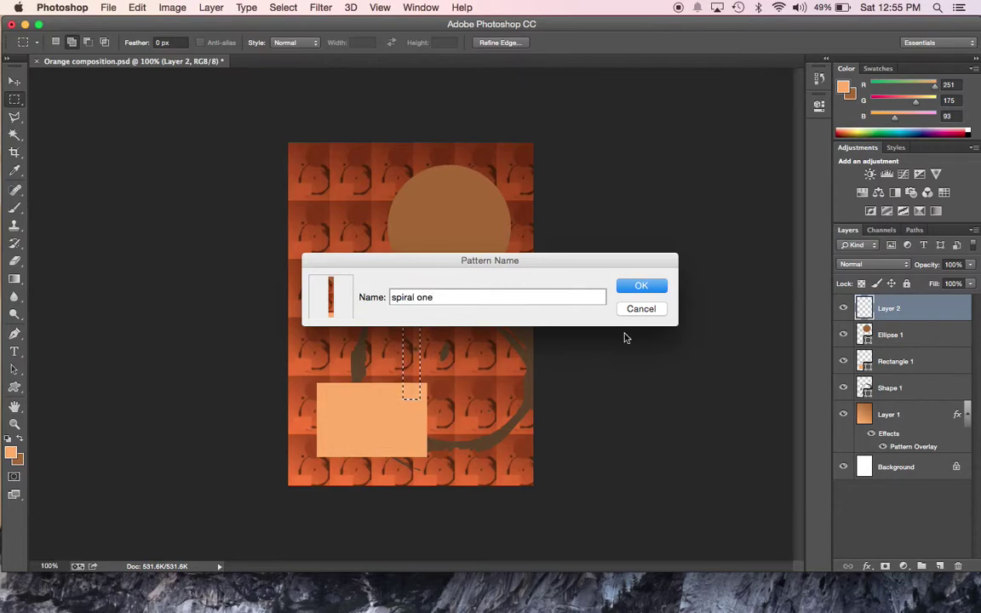
{"action": "left_click", "coordinate": [641, 286]}
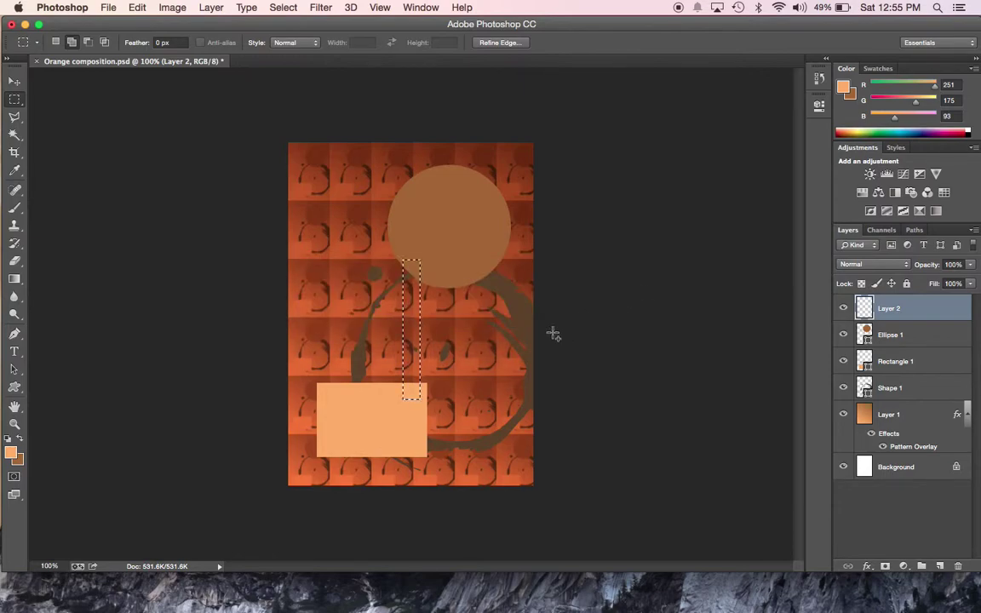
Fill the layer with the thin red-line custom pattern using the Spiral scripted pattern
{"action": "left_click", "coordinate": [503, 339]}
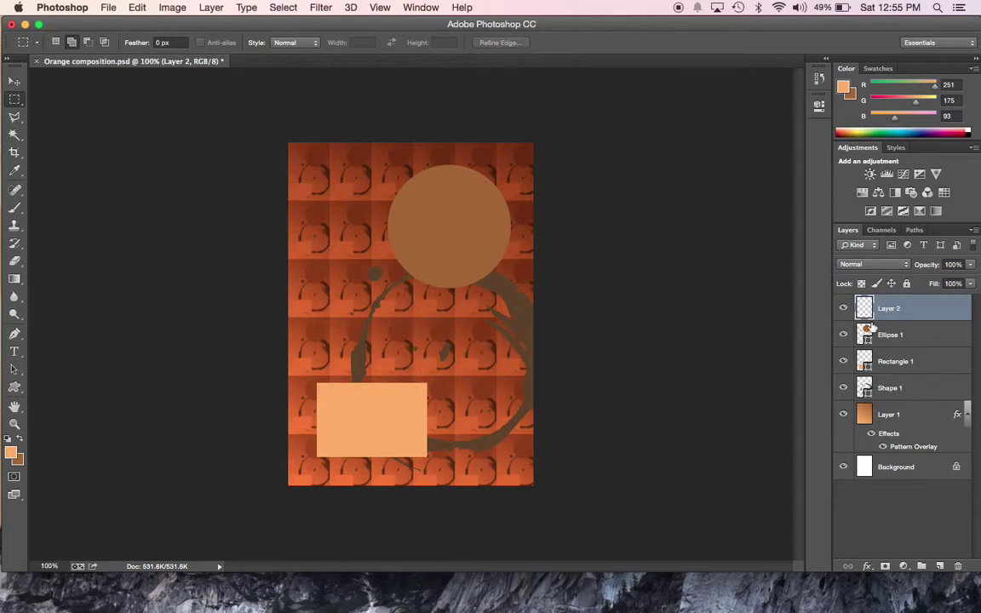
{"action": "left_click", "coordinate": [137, 7]}
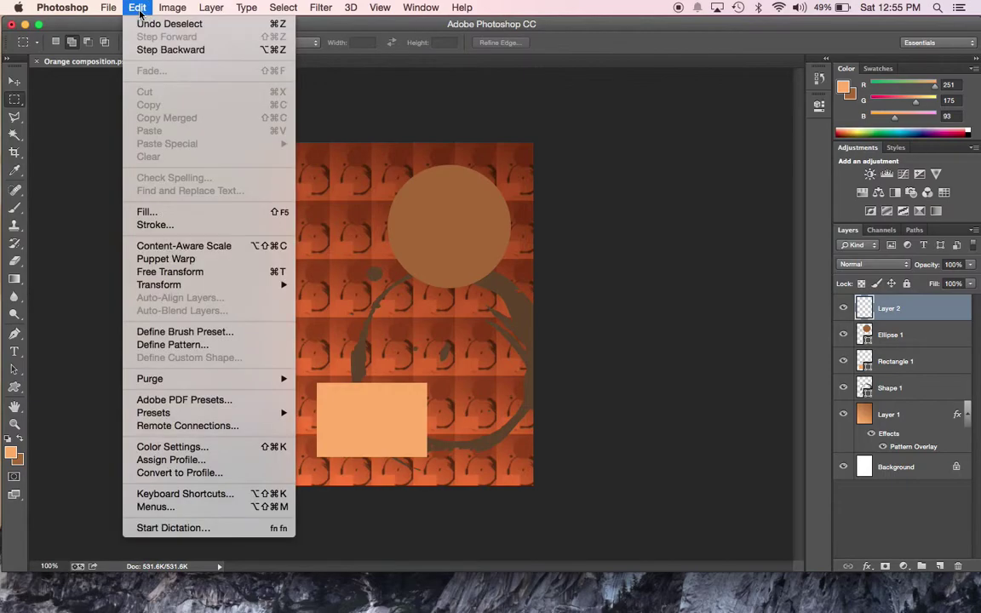
{"action": "left_click", "coordinate": [194, 212]}
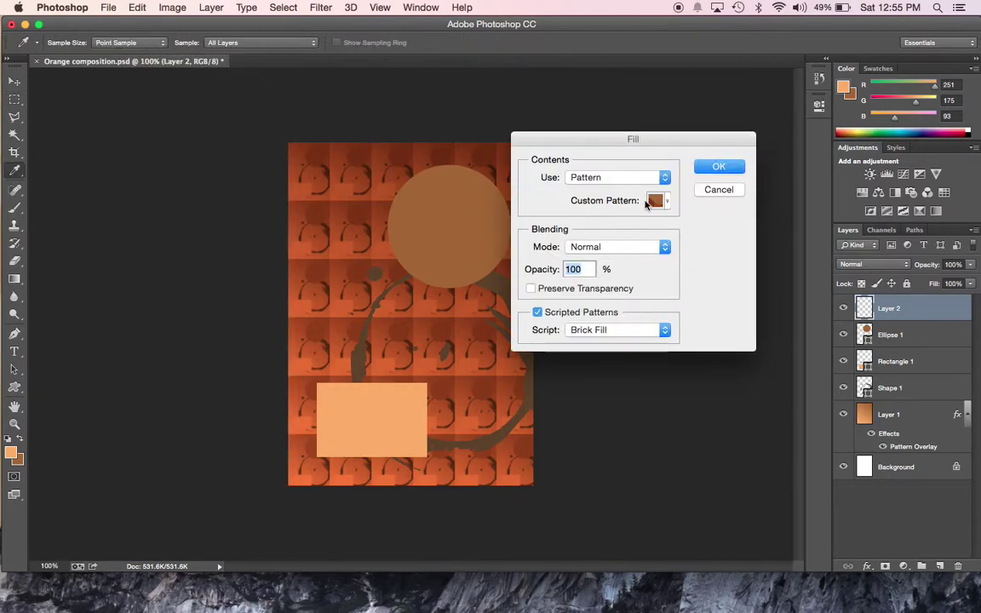
{"action": "left_click", "coordinate": [667, 201]}
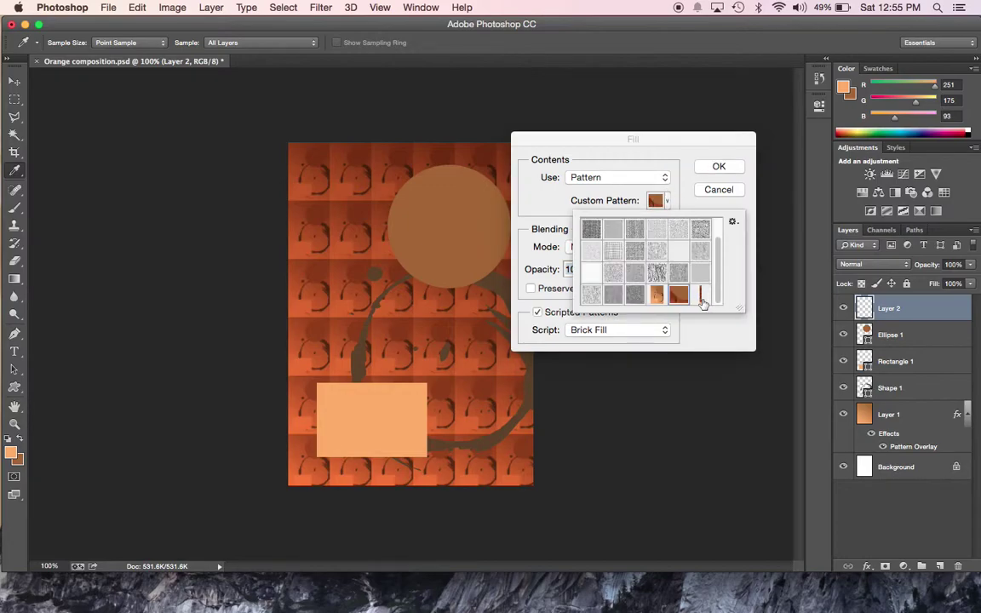
{"action": "left_click", "coordinate": [701, 298]}
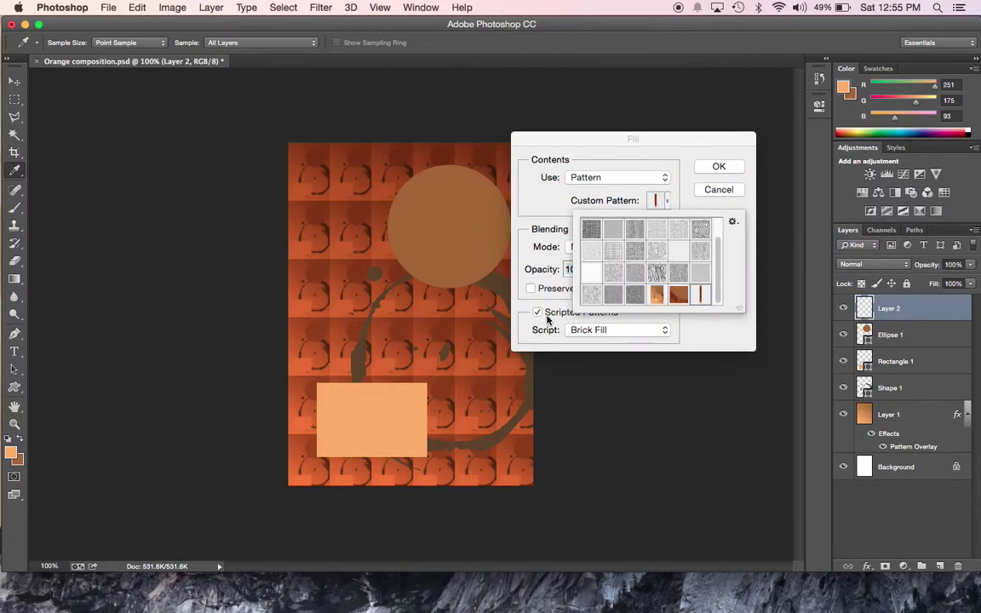
{"action": "left_click", "coordinate": [525, 332]}
{"action": "left_click", "coordinate": [574, 332]}
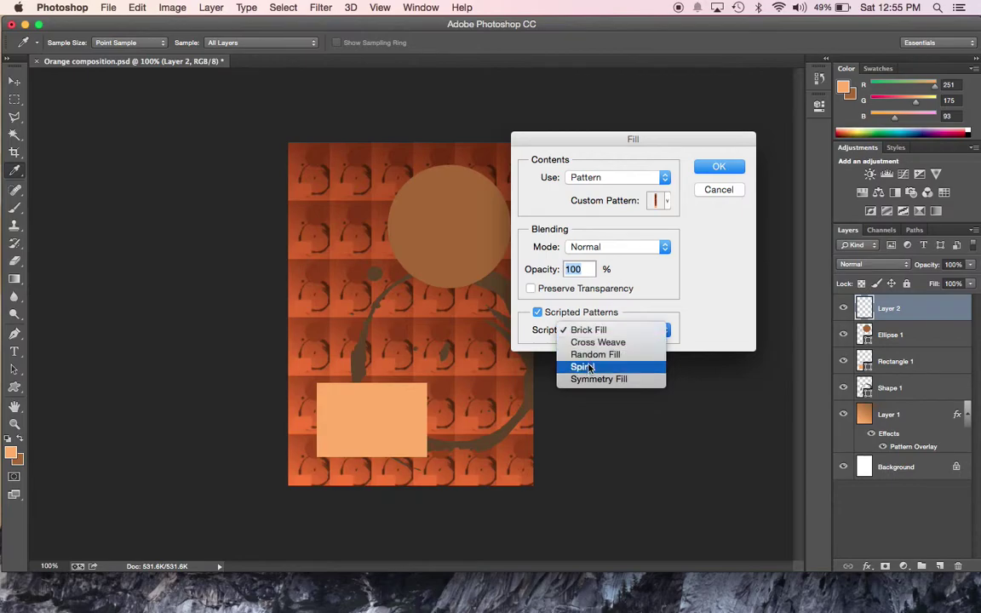
{"action": "left_click", "coordinate": [582, 367]}
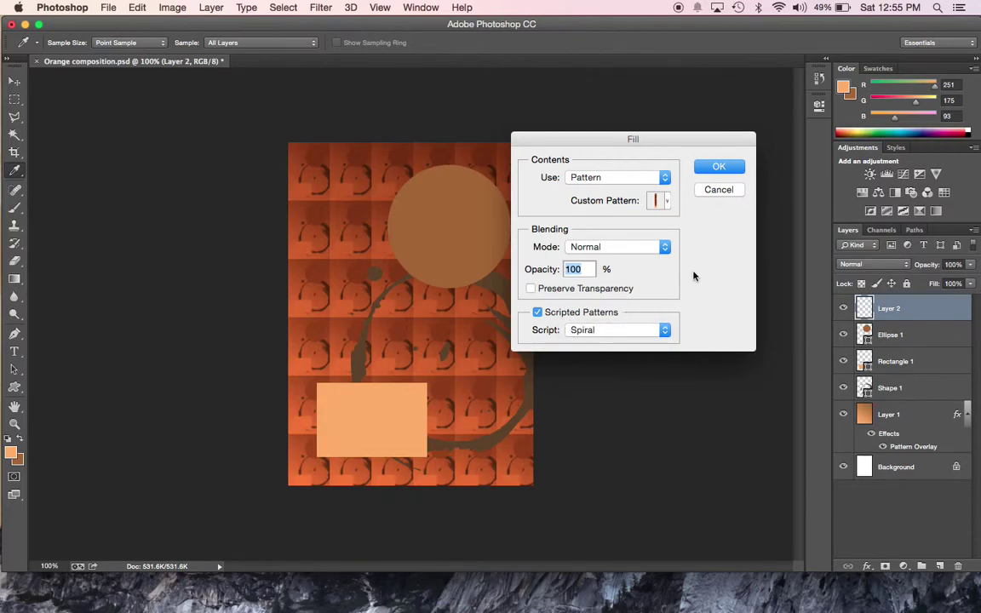
{"action": "left_click", "coordinate": [718, 166]}
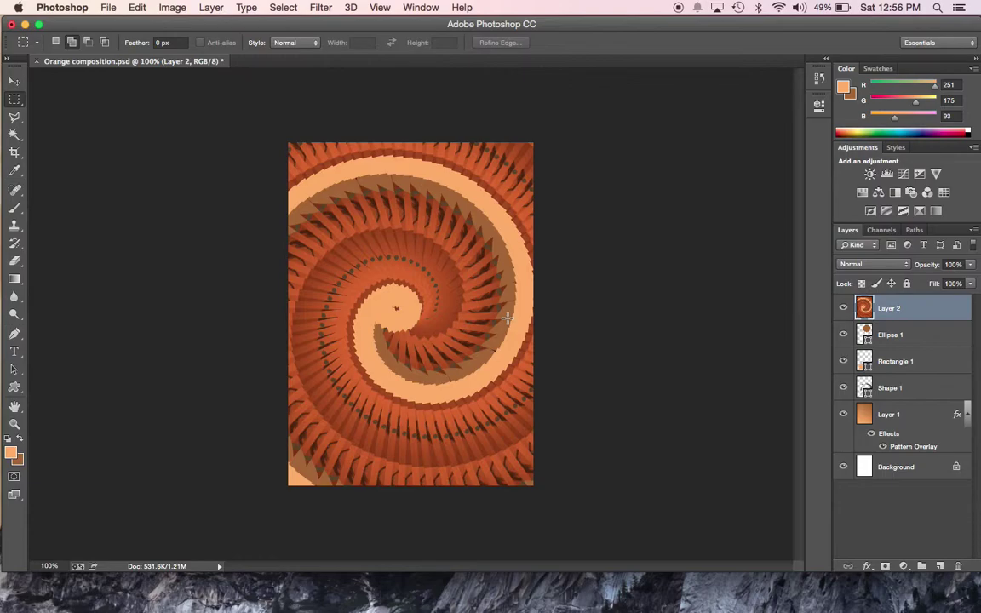
{"action": "left_click", "coordinate": [844, 308]}
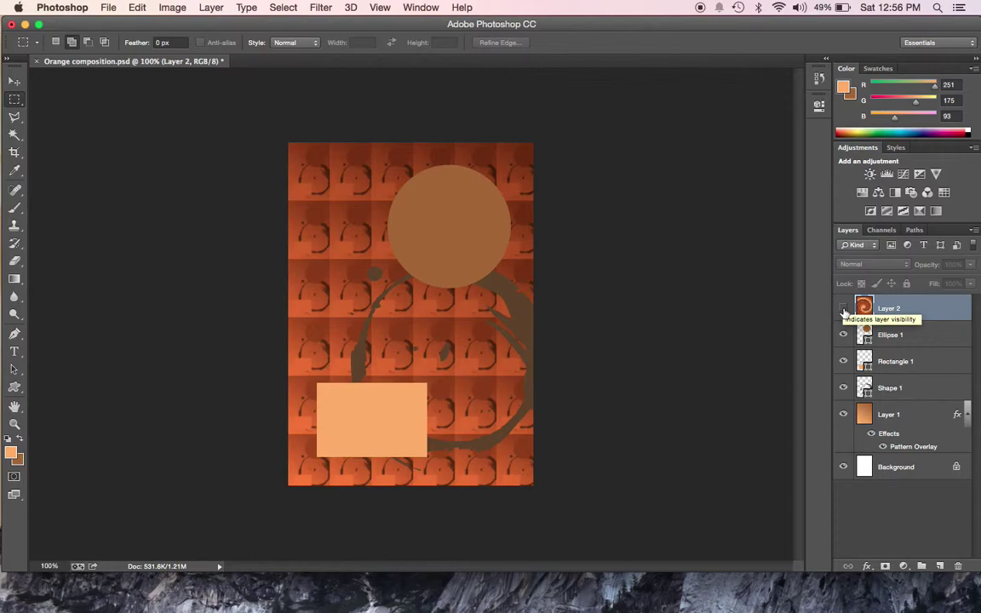
{"action": "left_click", "coordinate": [845, 310]}
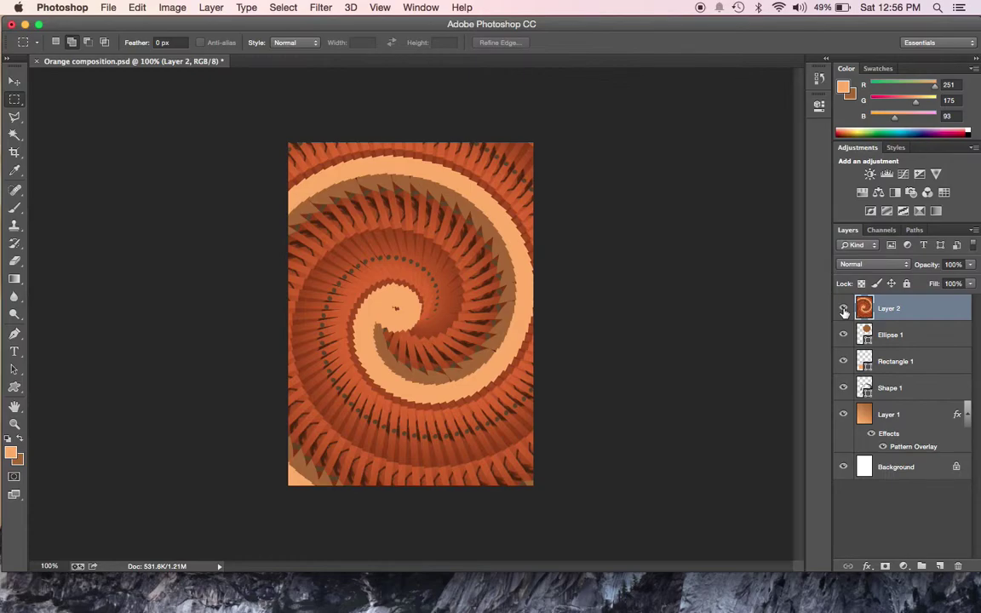
Save a copy as JPEG 'spiral one_MA' in the JPEGS for class folder at quality 12
{"action": "left_click", "coordinate": [108, 8]}
{"action": "left_click", "coordinate": [147, 167]}
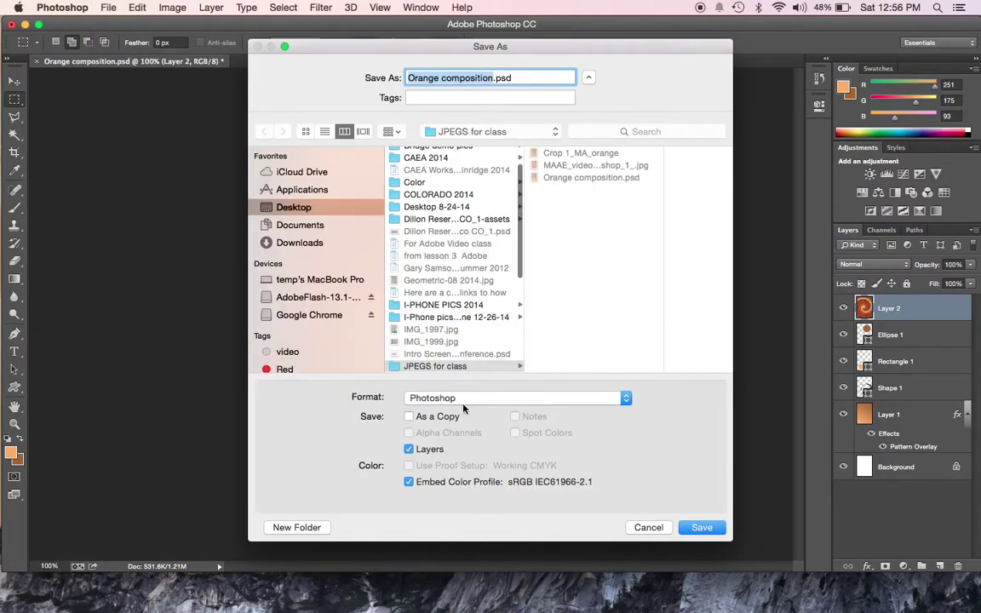
{"action": "left_click", "coordinate": [438, 366]}
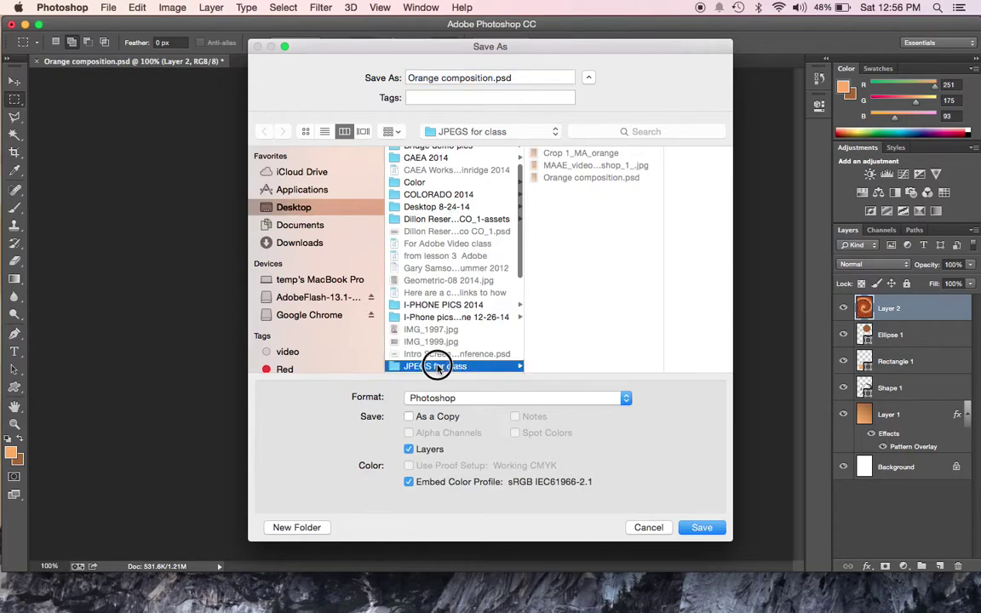
{"action": "left_click_drag", "start_coordinate": [513, 78], "coordinate": [394, 78]}
{"action": "type", "text": "spiral one"}
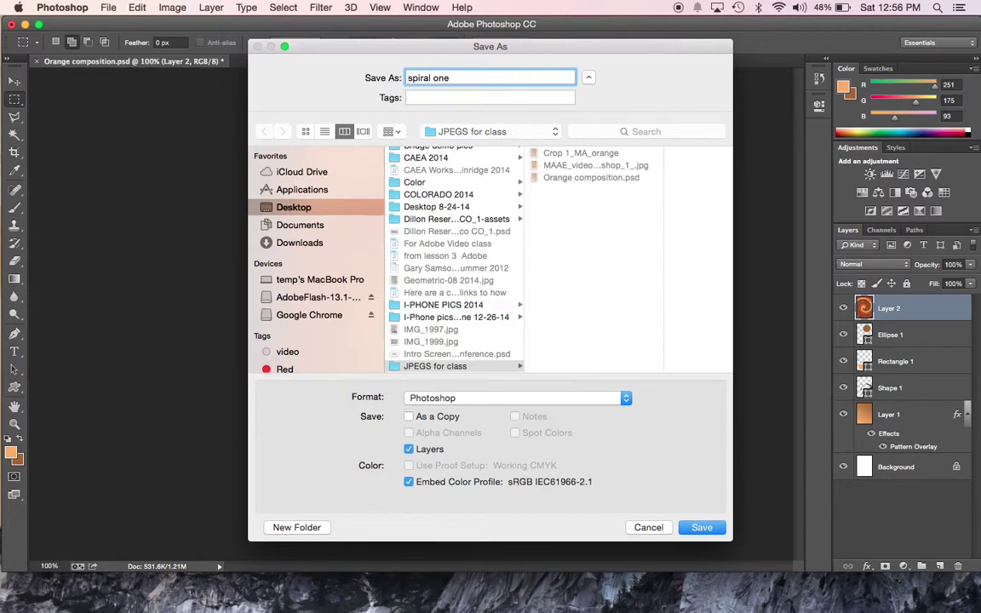
{"action": "type", "text": "_MA"}
{"action": "left_click", "coordinate": [475, 401]}
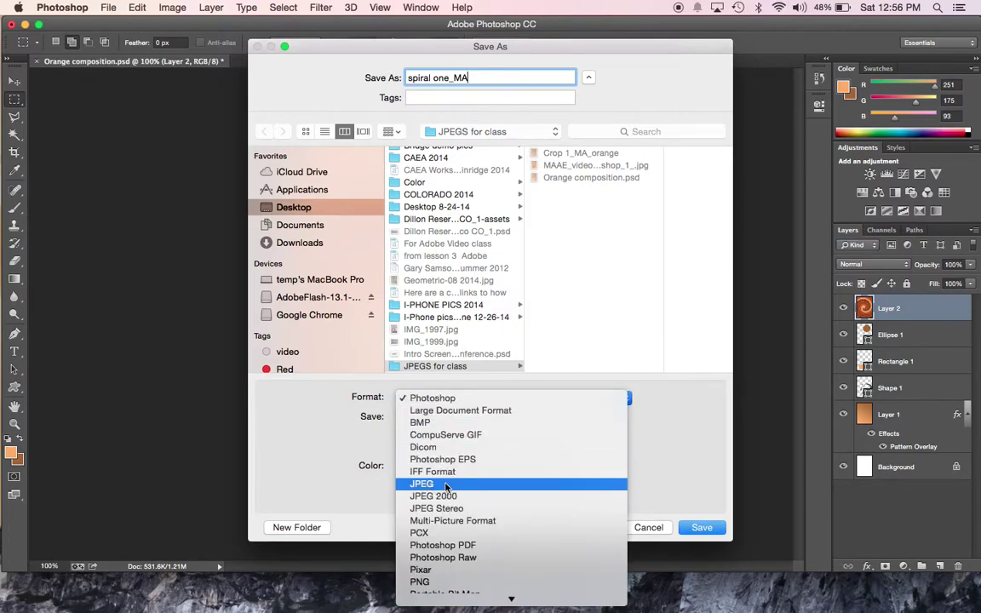
{"action": "left_click", "coordinate": [477, 484]}
{"action": "left_click", "coordinate": [702, 528]}
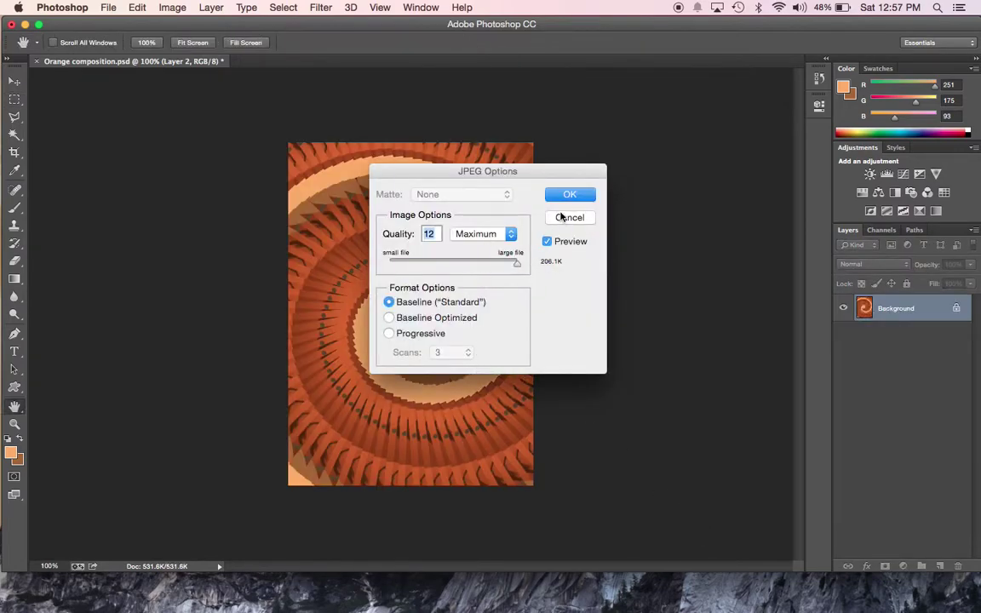
{"action": "left_click", "coordinate": [569, 198]}
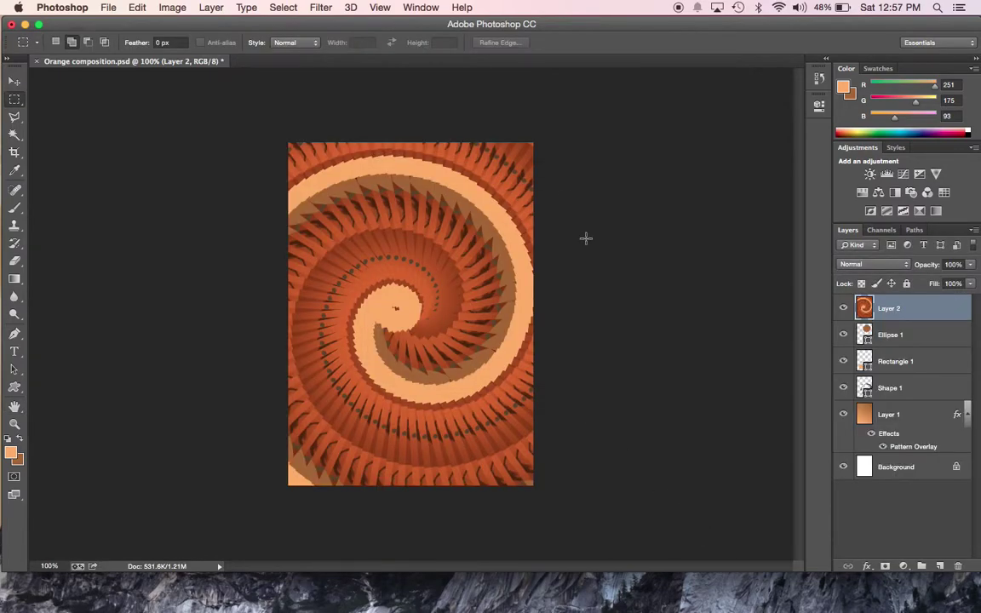
Hide the spiral Layer 2 and select the Ellipse 1 layer
{"action": "left_click", "coordinate": [843, 310]}
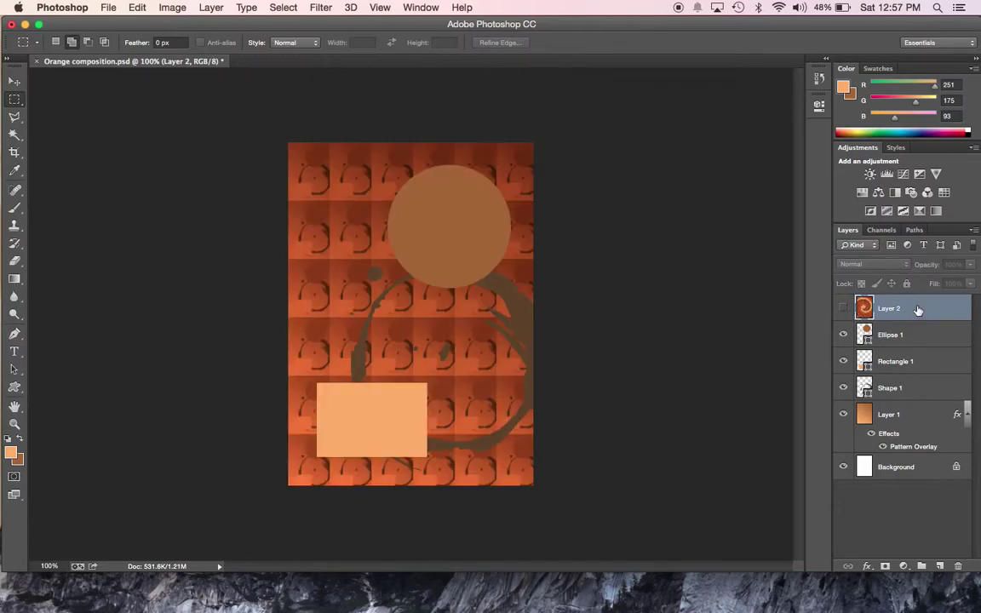
{"action": "left_click", "coordinate": [915, 342]}
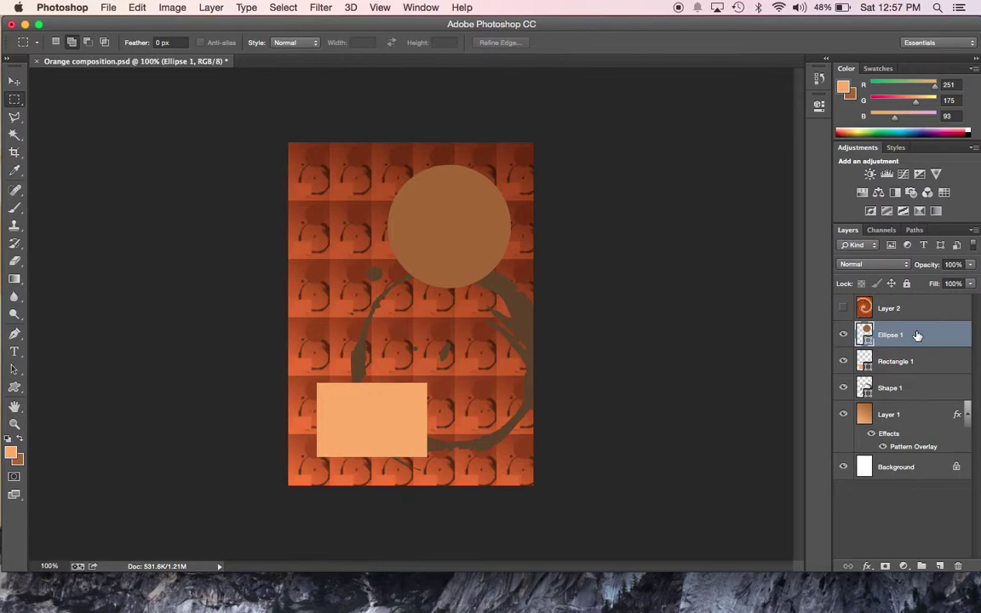
Stamp the visible layers into a new layer with Cmd+Opt+Shift+E and rename it 'composite 1'
{"action": "key", "text": "super+alt+shift+e"}
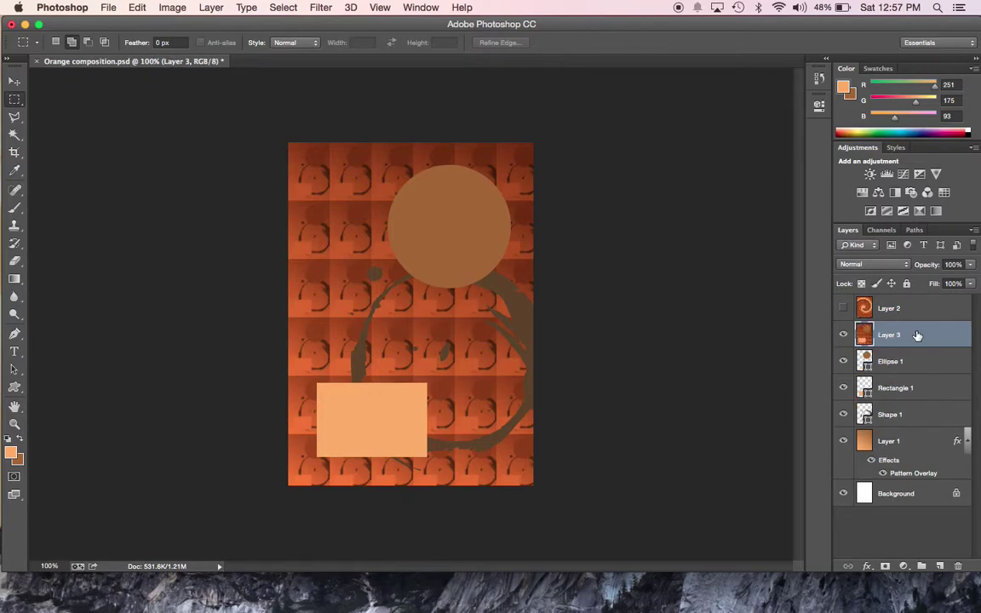
{"action": "mouse_move", "coordinate": [946, 335]}
{"action": "left_mouse_down"}
{"action": "mouse_move", "coordinate": [944, 315]}
{"action": "mouse_move", "coordinate": [969, 277]}
{"action": "mouse_move", "coordinate": [931, 324]}
{"action": "left_mouse_up"}
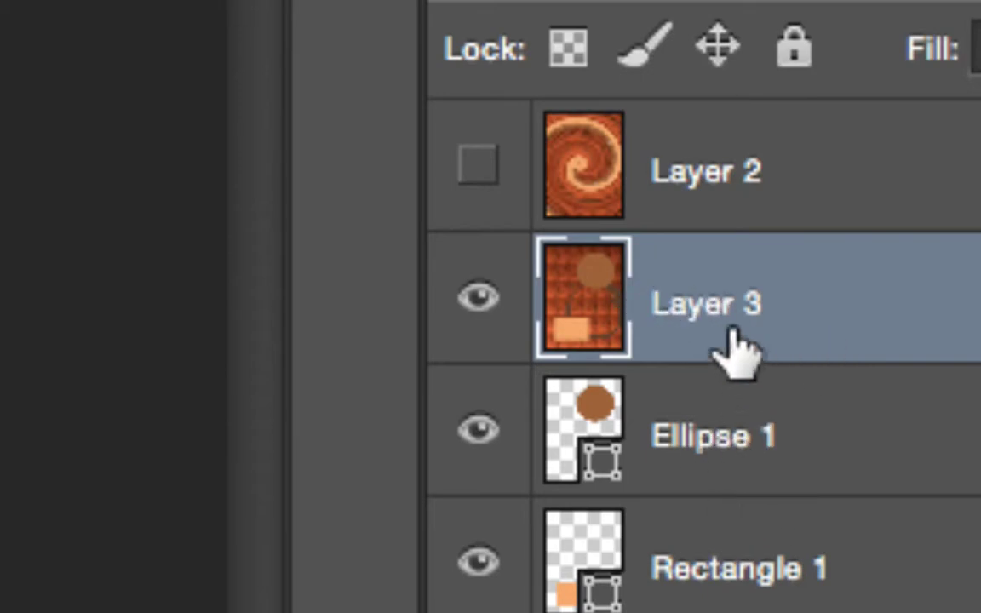
{"action": "double_click", "coordinate": [713, 303]}
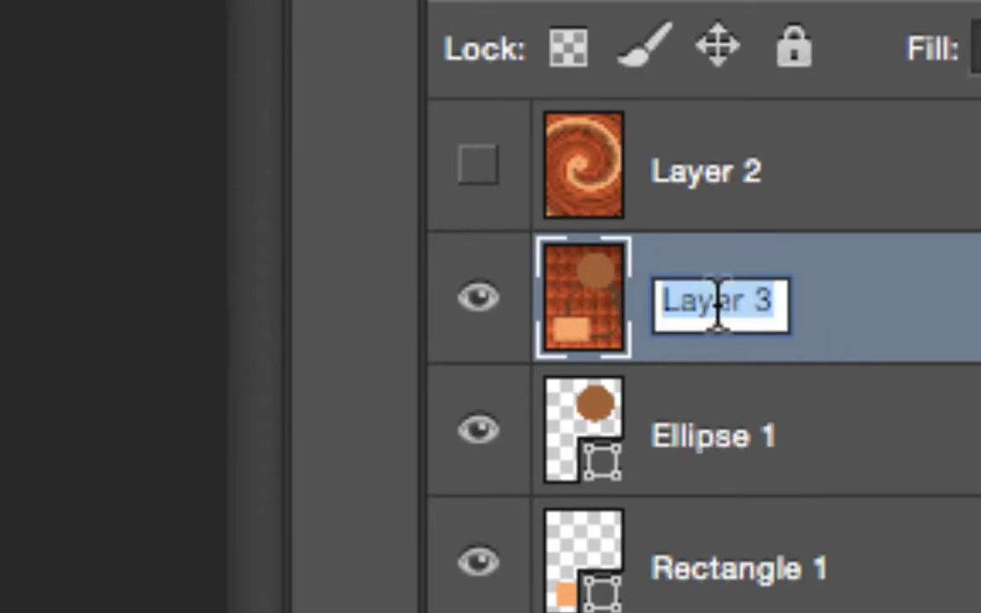
{"action": "type", "text": "co"}
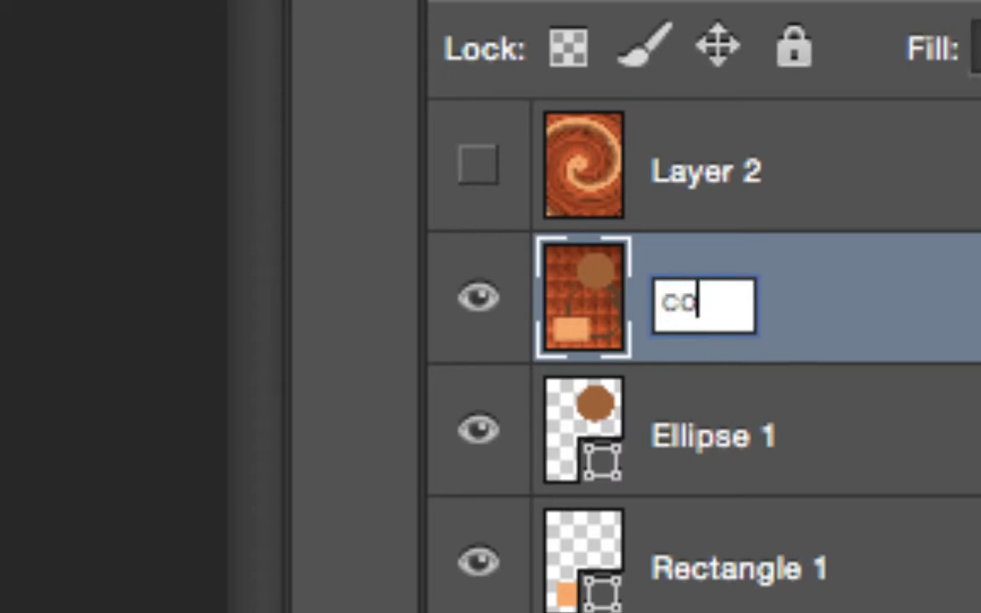
{"action": "type", "text": "mposite "}
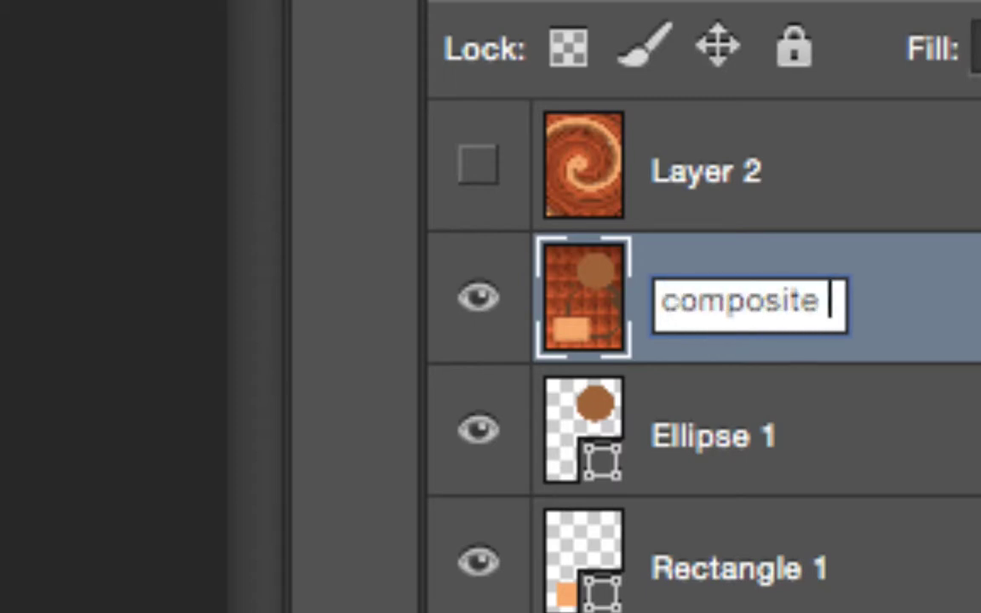
{"action": "type", "text": "1"}
{"action": "key", "text": "Return"}
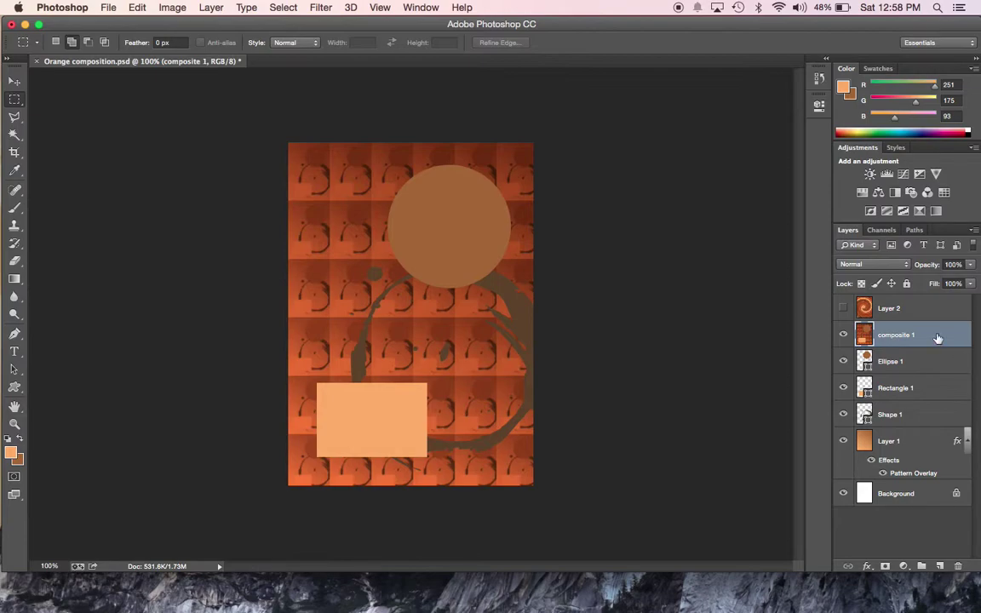
Duplicate composite 1 with Cmd+J and flip the copy horizontally
{"action": "key", "text": "super+j"}
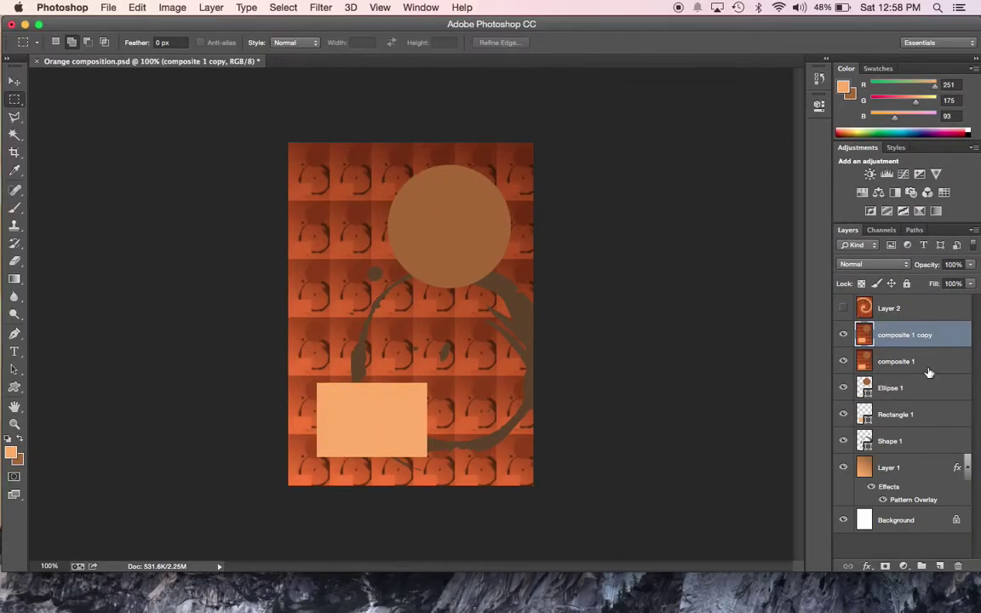
{"action": "left_click", "coordinate": [138, 6]}
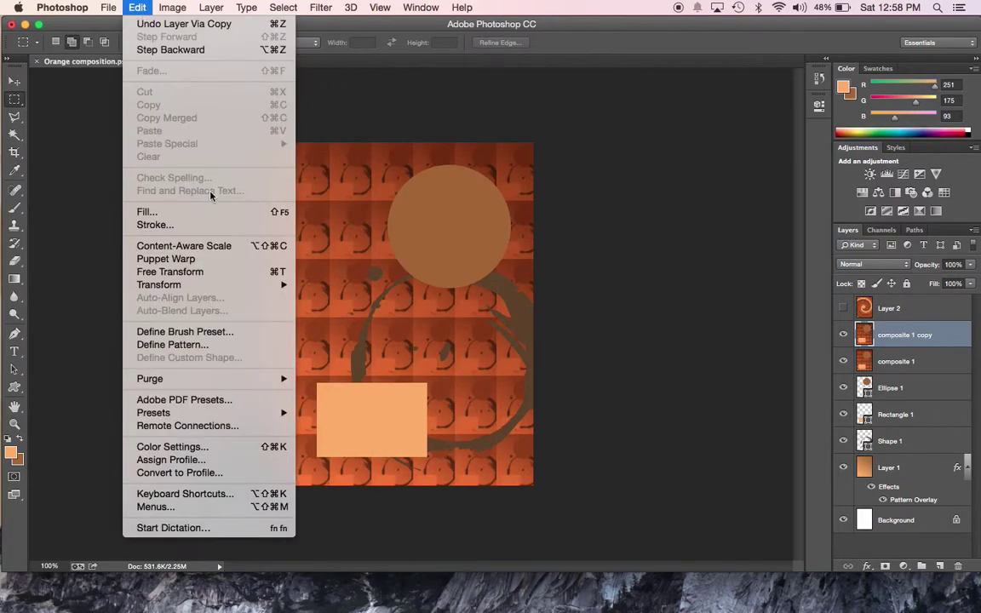
{"action": "mouse_move", "coordinate": [241, 287]}
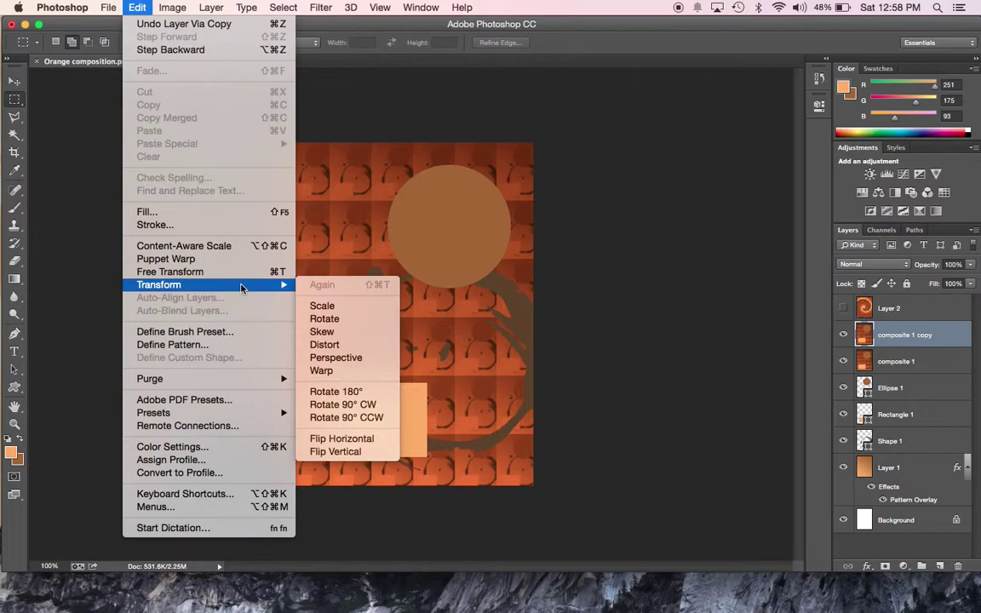
{"action": "left_click", "coordinate": [367, 442]}
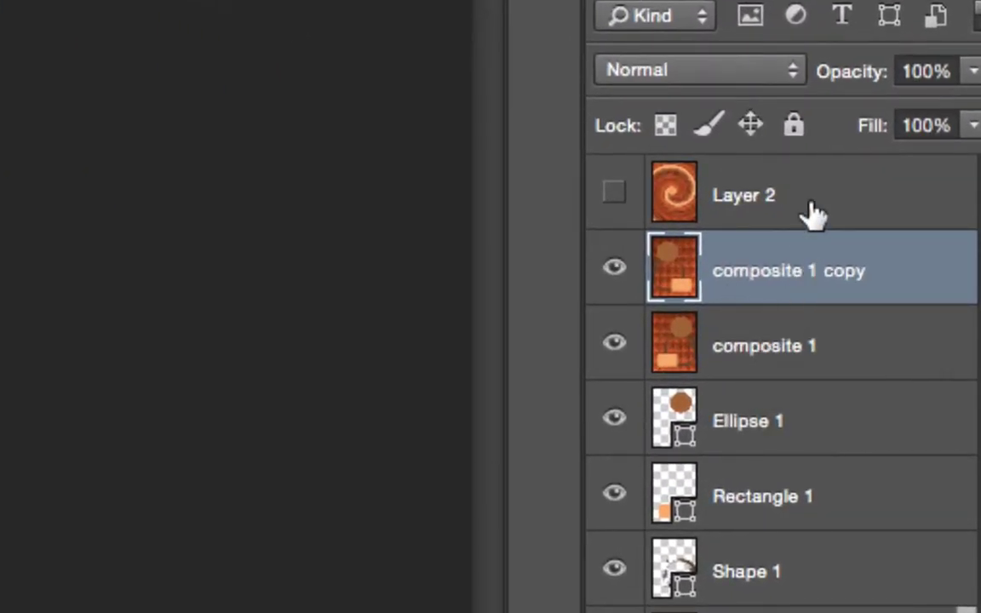
Change the composite 1 copy layer's blend mode from Normal to Screen
{"action": "left_click", "coordinate": [785, 76]}
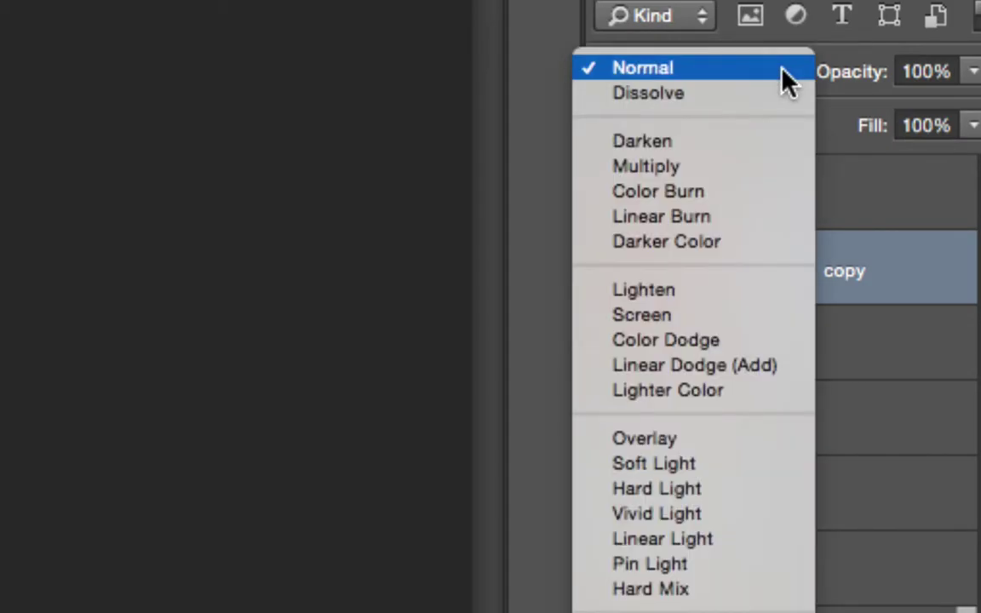
{"action": "left_click", "coordinate": [783, 83]}
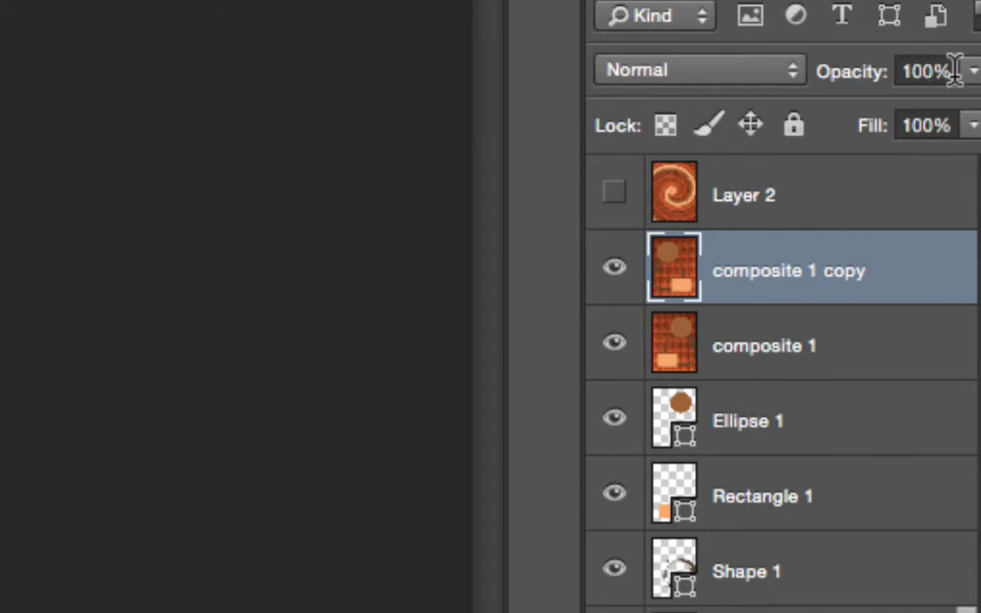
{"action": "left_click", "coordinate": [795, 76]}
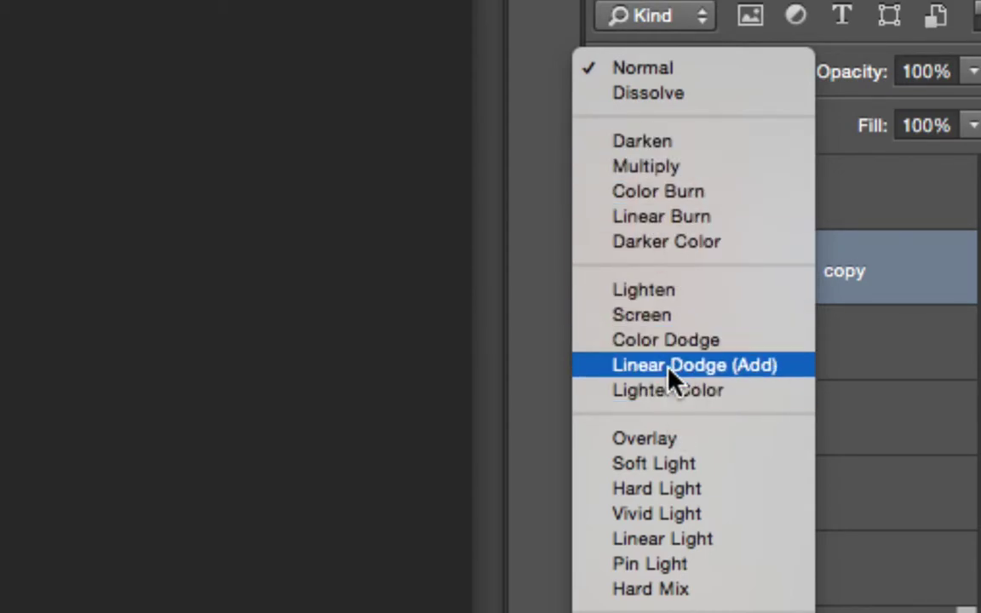
{"action": "left_click", "coordinate": [703, 319]}
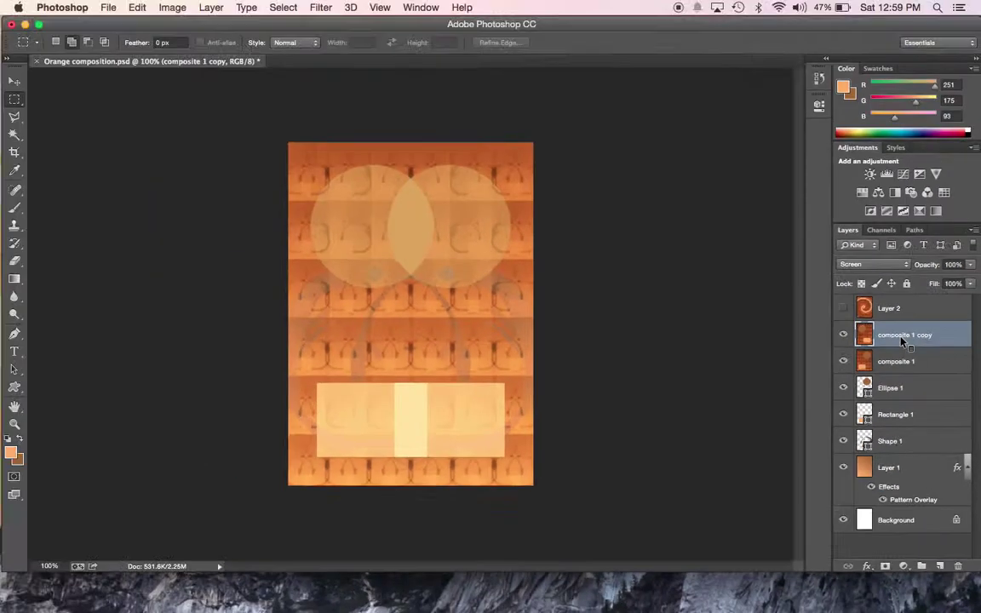